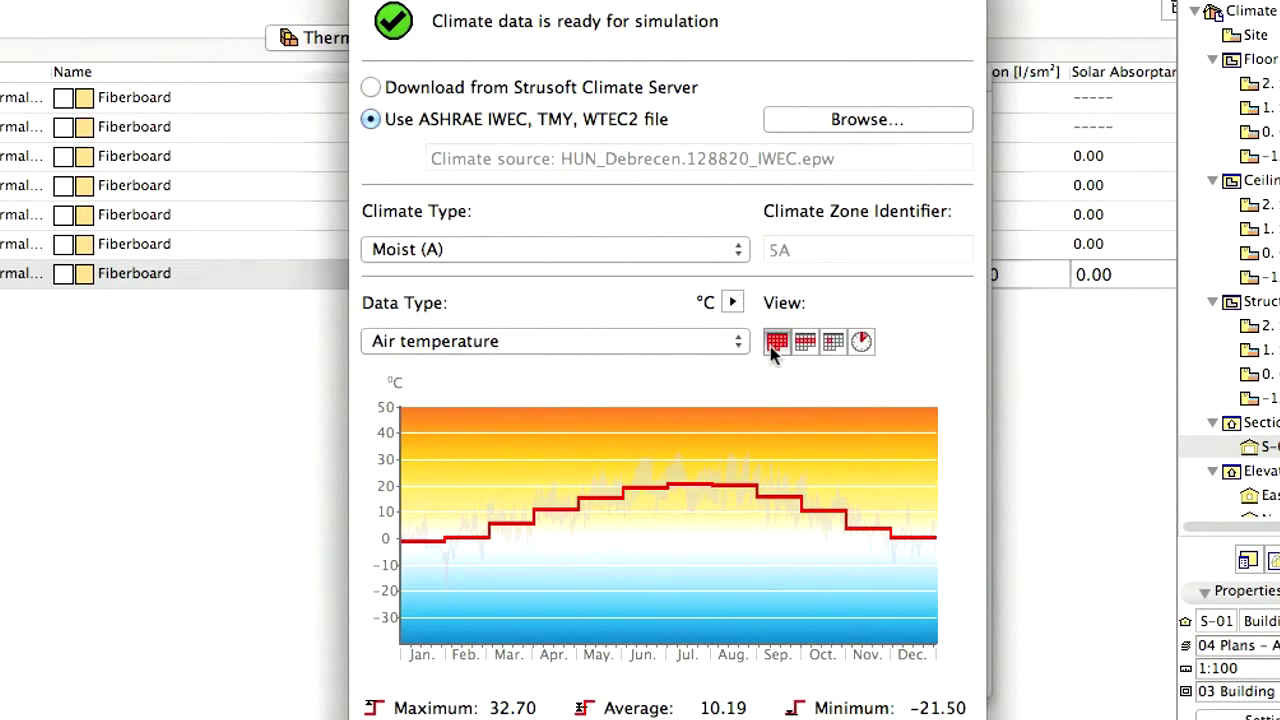
# - Change the climate data chart's data type from air temperature to Wind speed
pyautogui.click(682, 345)
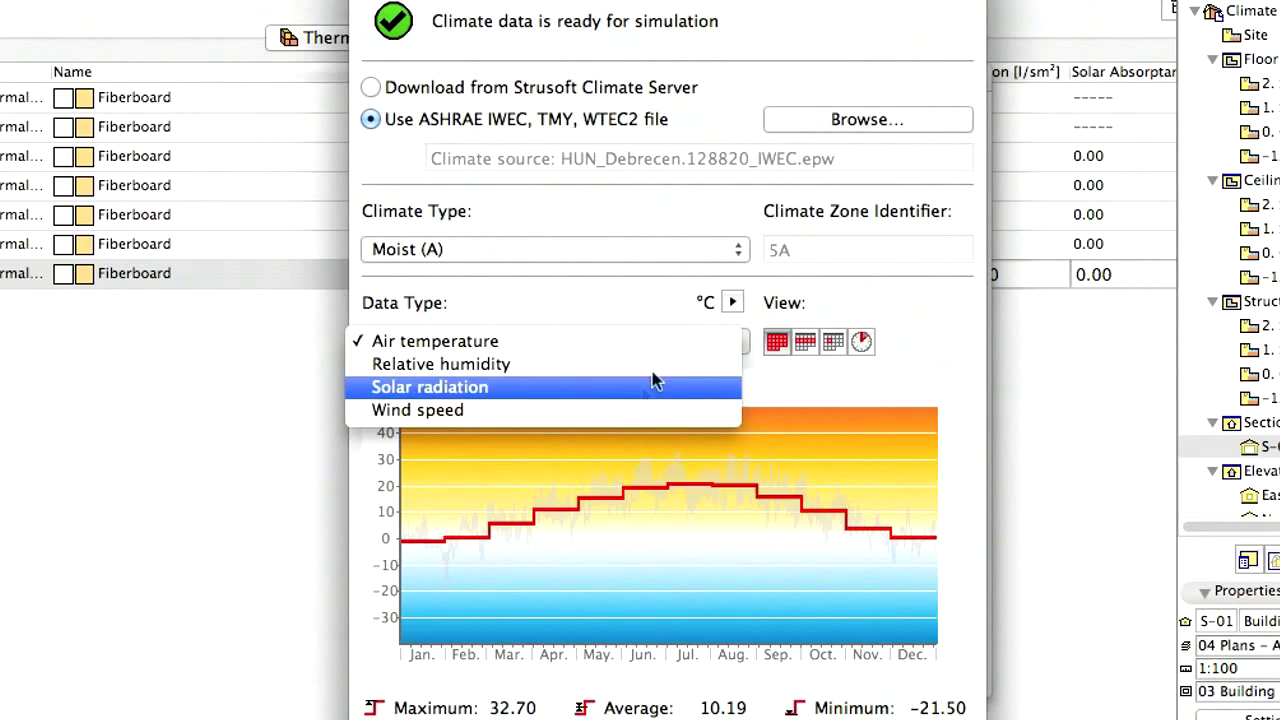
pyautogui.click(645, 412)
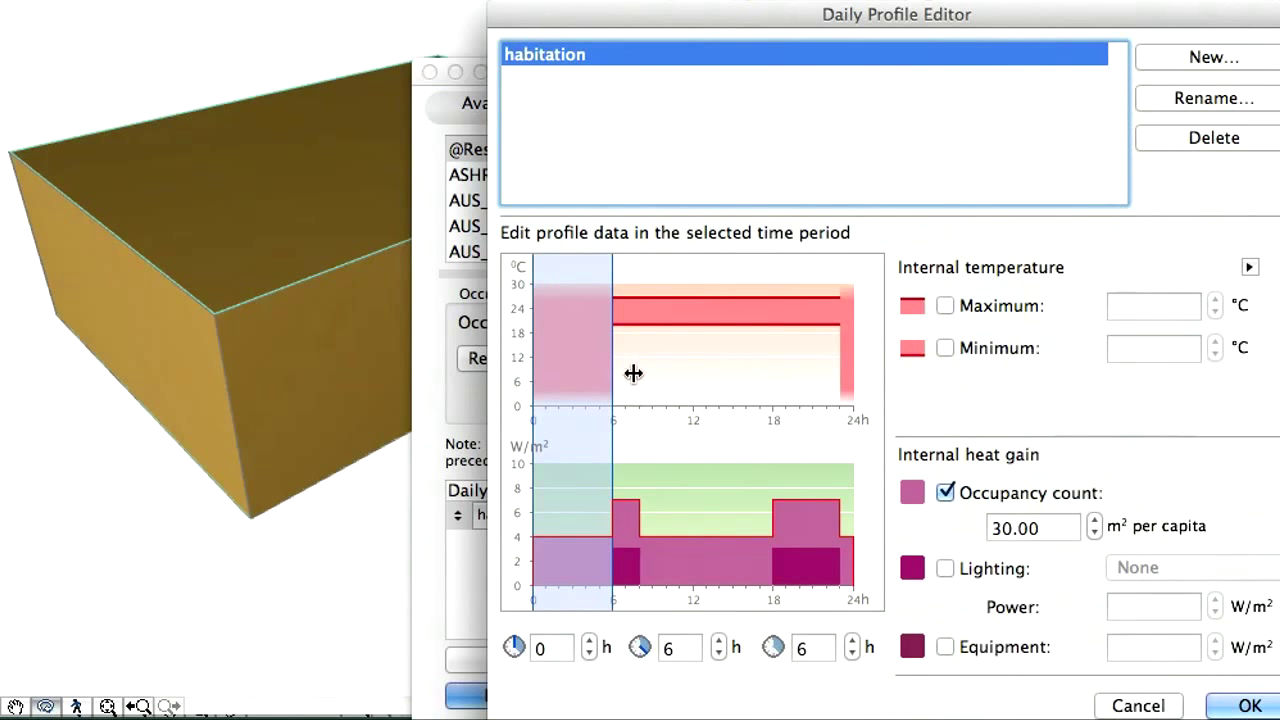
# - Select the 6h to 23h time period on the habitation daily profile graph
pyautogui.click(622, 383)
pyautogui.moveTo(622, 383); pyautogui.dragTo(828, 385)
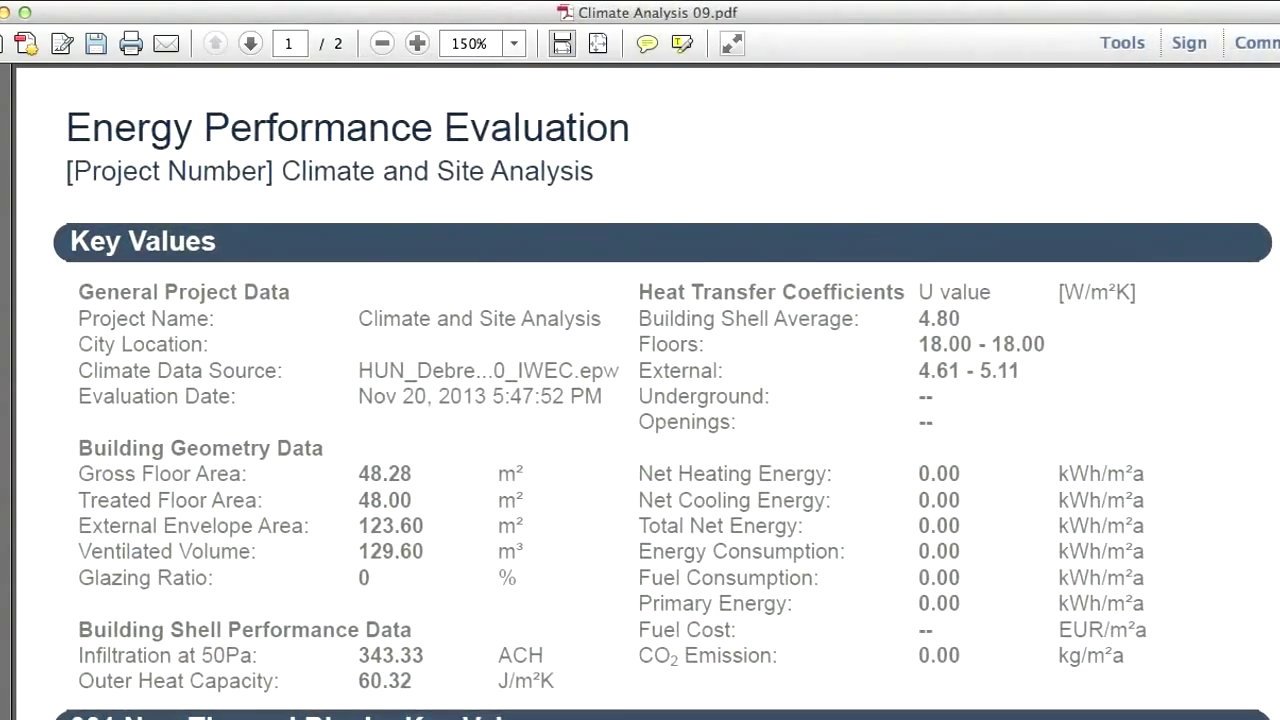
# - Scroll the Climate Analysis 09.pdf report until the Daily Temperature Profile chart is fully visible
pyautogui.scroll(-10, 650, 390)
pyautogui.scroll(-7, 1268, 300)
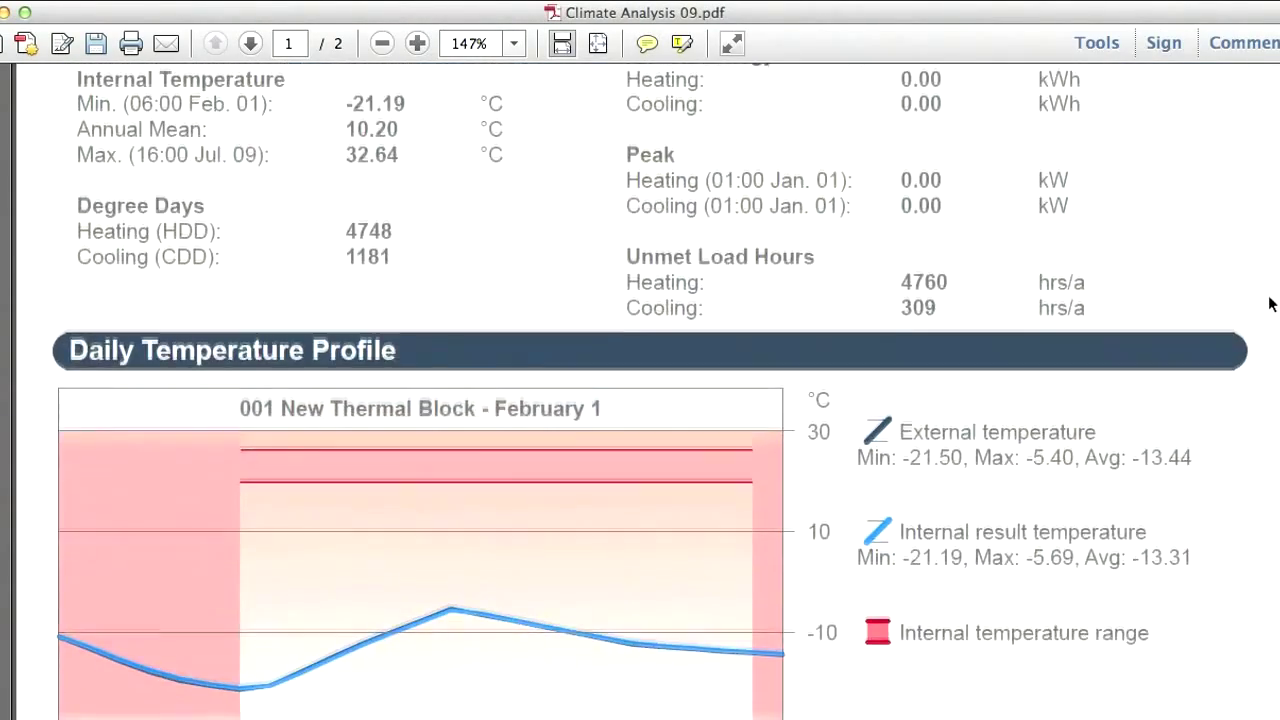
pyautogui.scroll(1, 1262, 338)
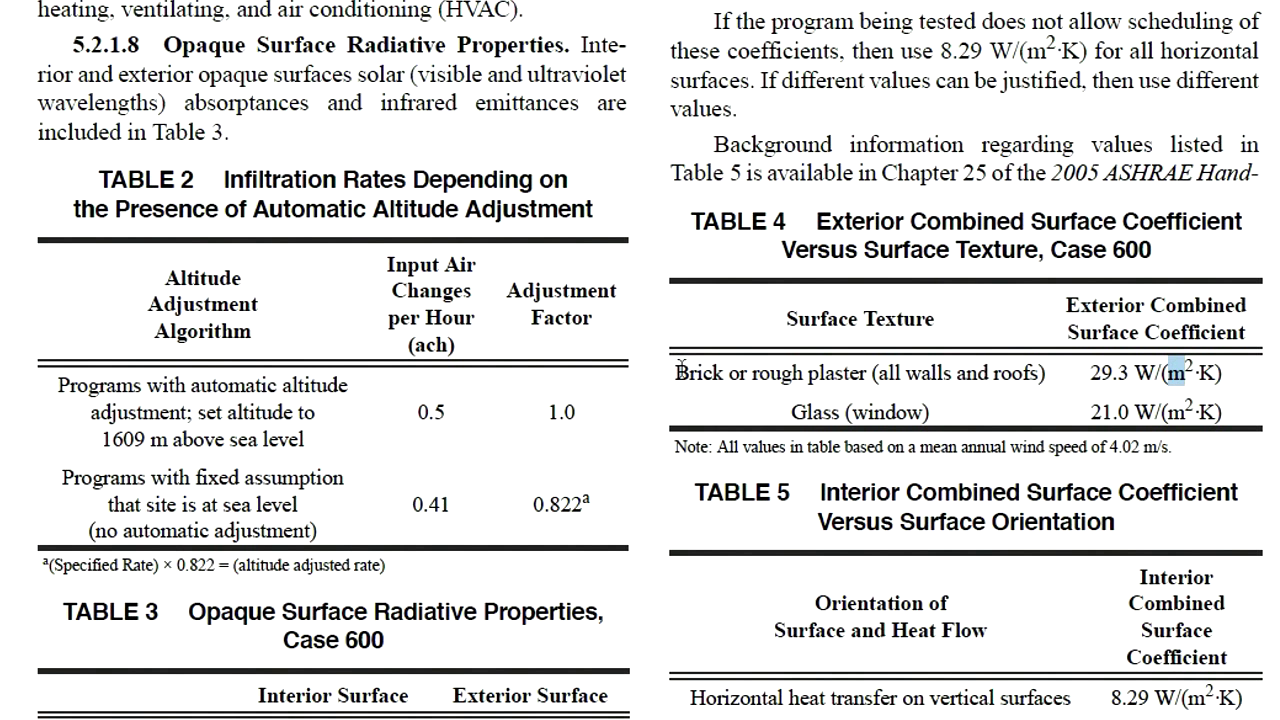
# - Mark the brick or rough plaster row in Table 4
pyautogui.moveTo(676, 368); pyautogui.dragTo(1217, 355)
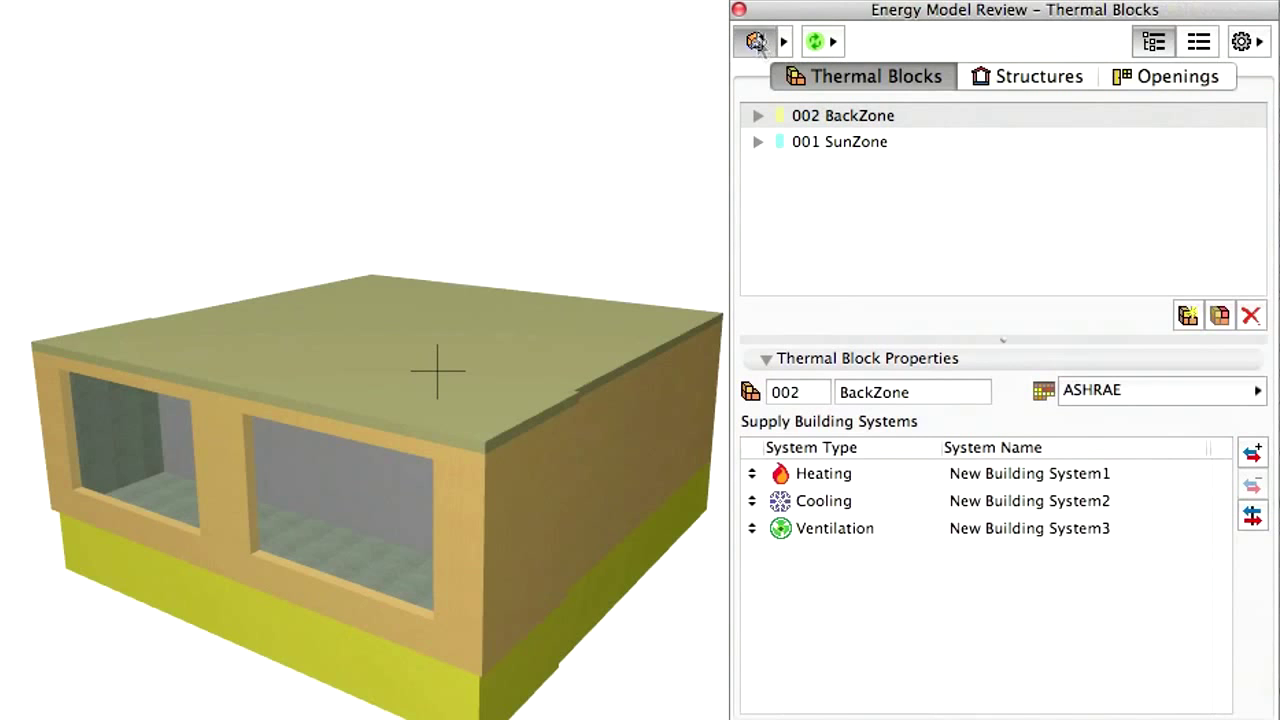
# - Show 002 BackZone and 001 SunZone in wireframe with all their structures selected
pyautogui.click(755, 41)
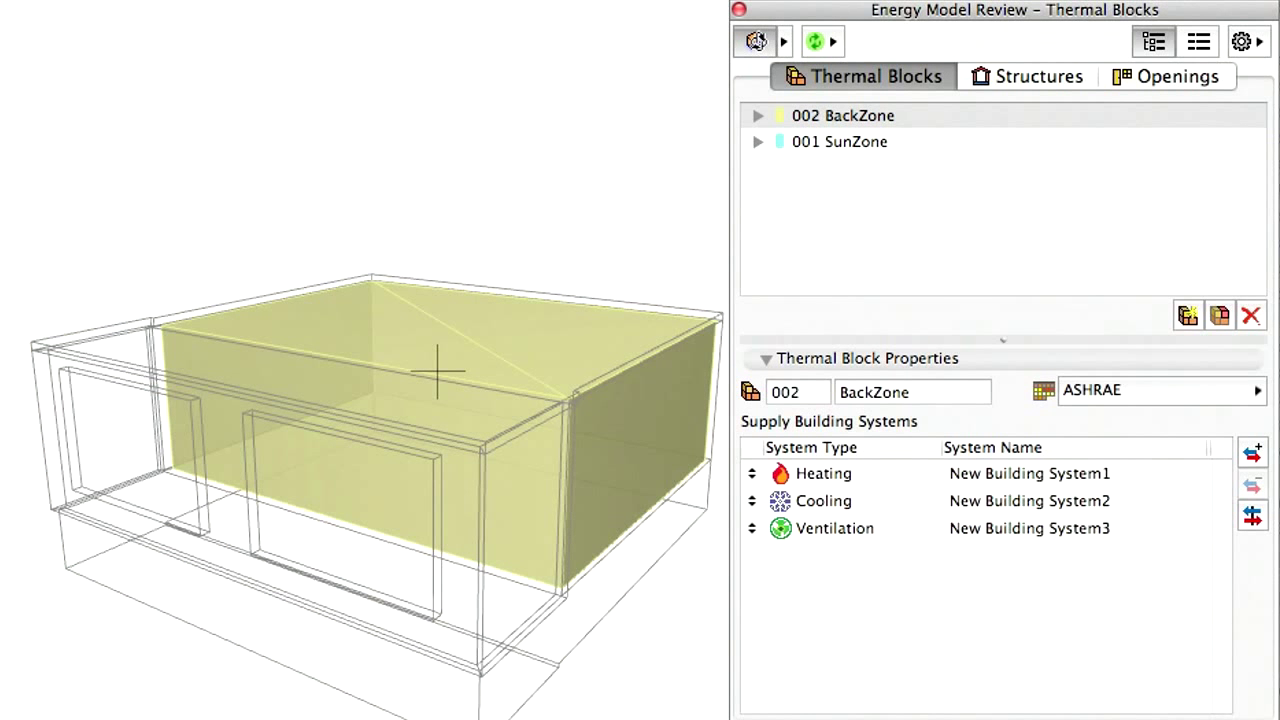
pyautogui.click(803, 145)
pyautogui.keyDown('shift'); pyautogui.click(870, 116); pyautogui.keyUp('shift')
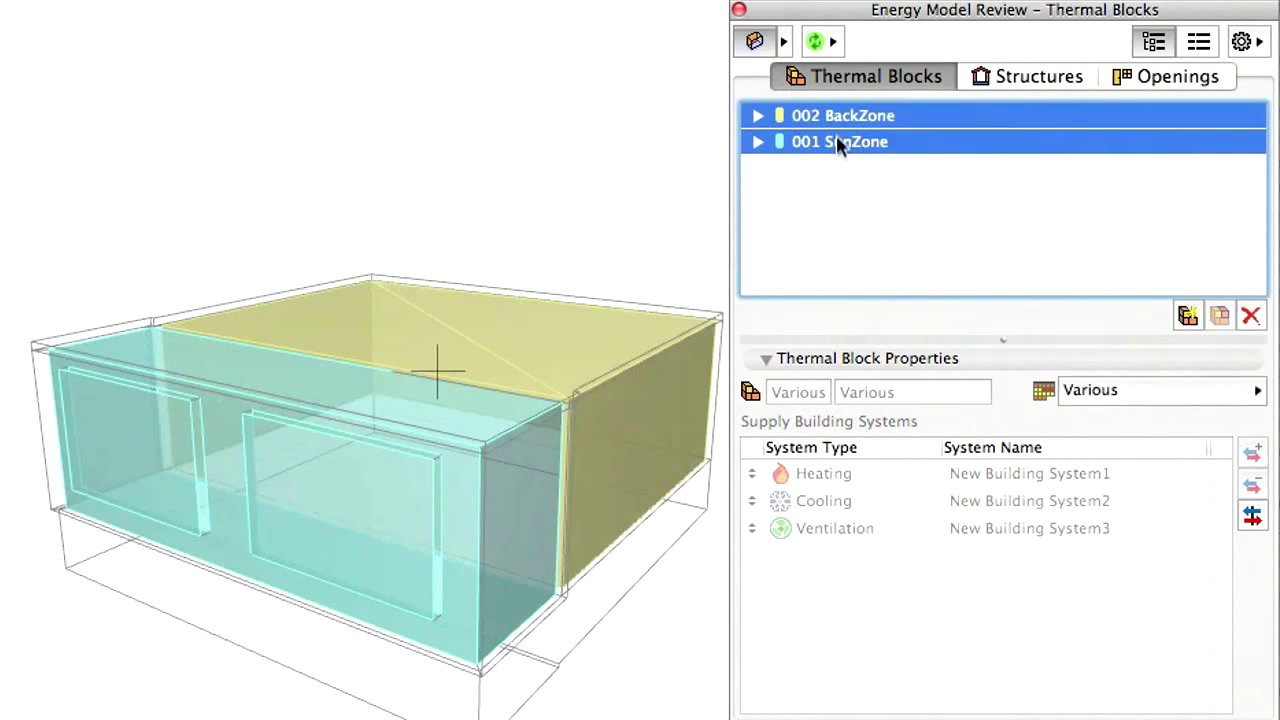
pyautogui.click(1040, 77)
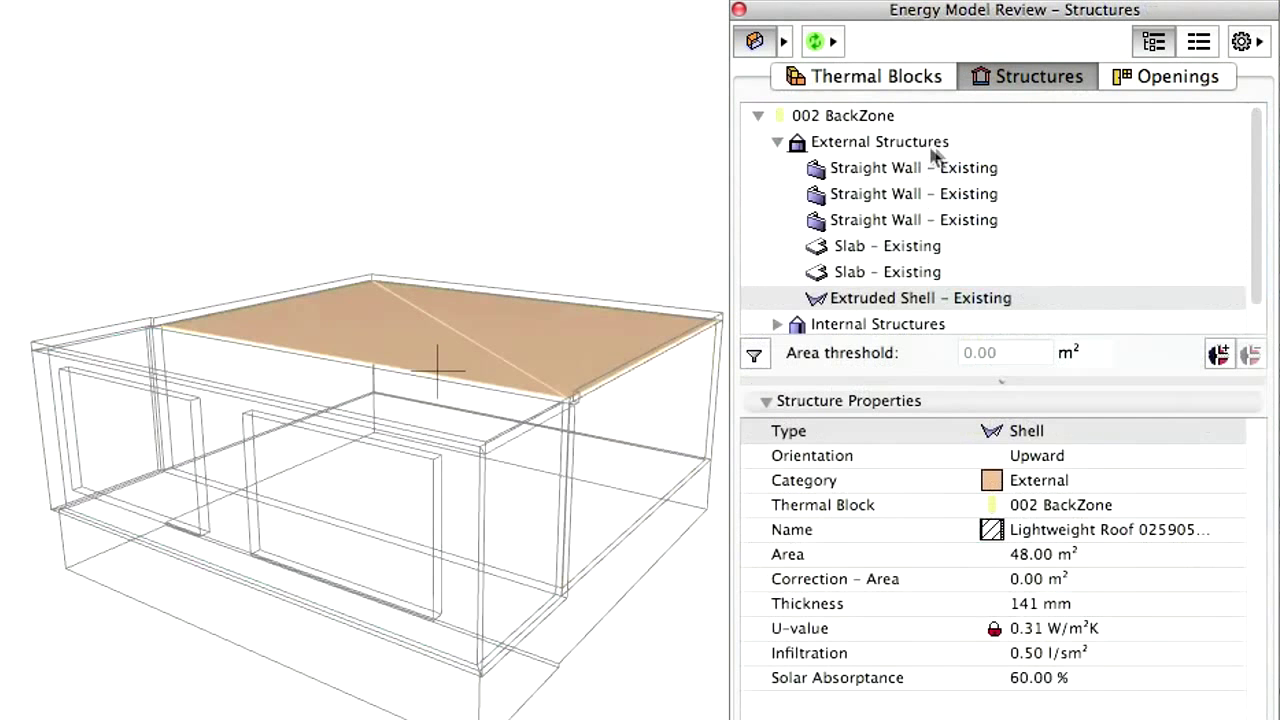
pyautogui.click(871, 116)
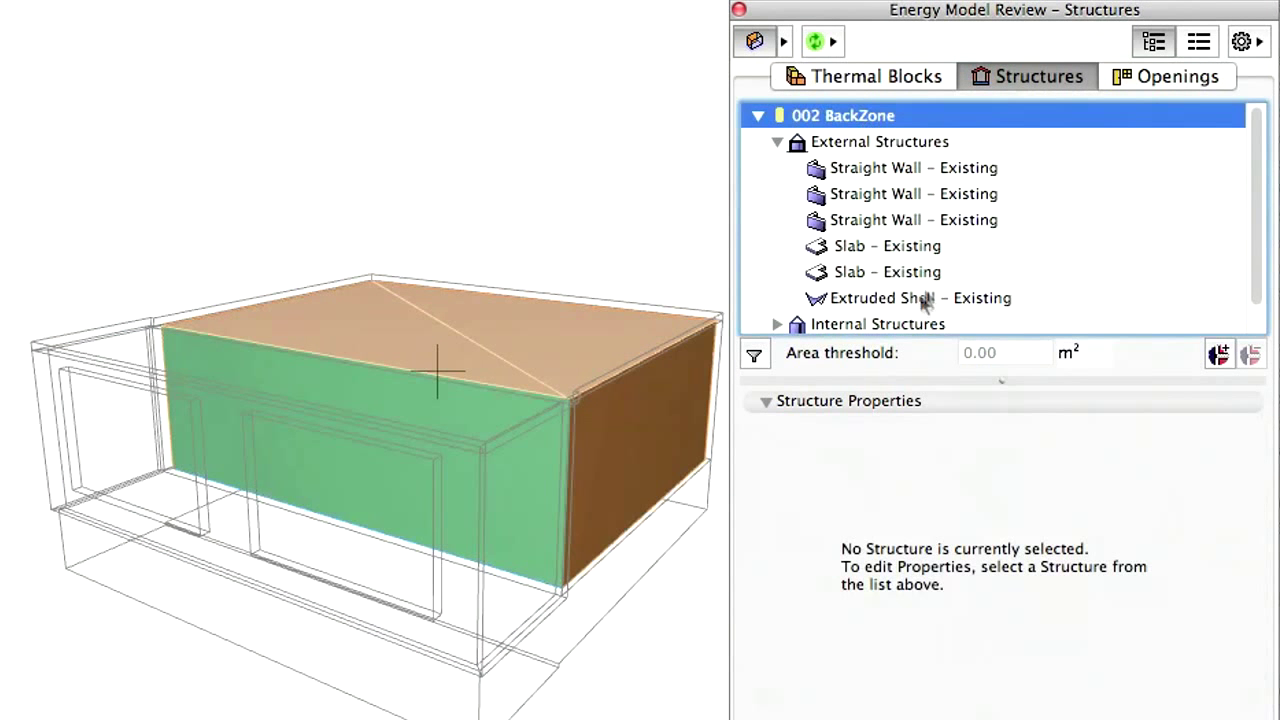
pyautogui.scroll(-1, 1257, 237)
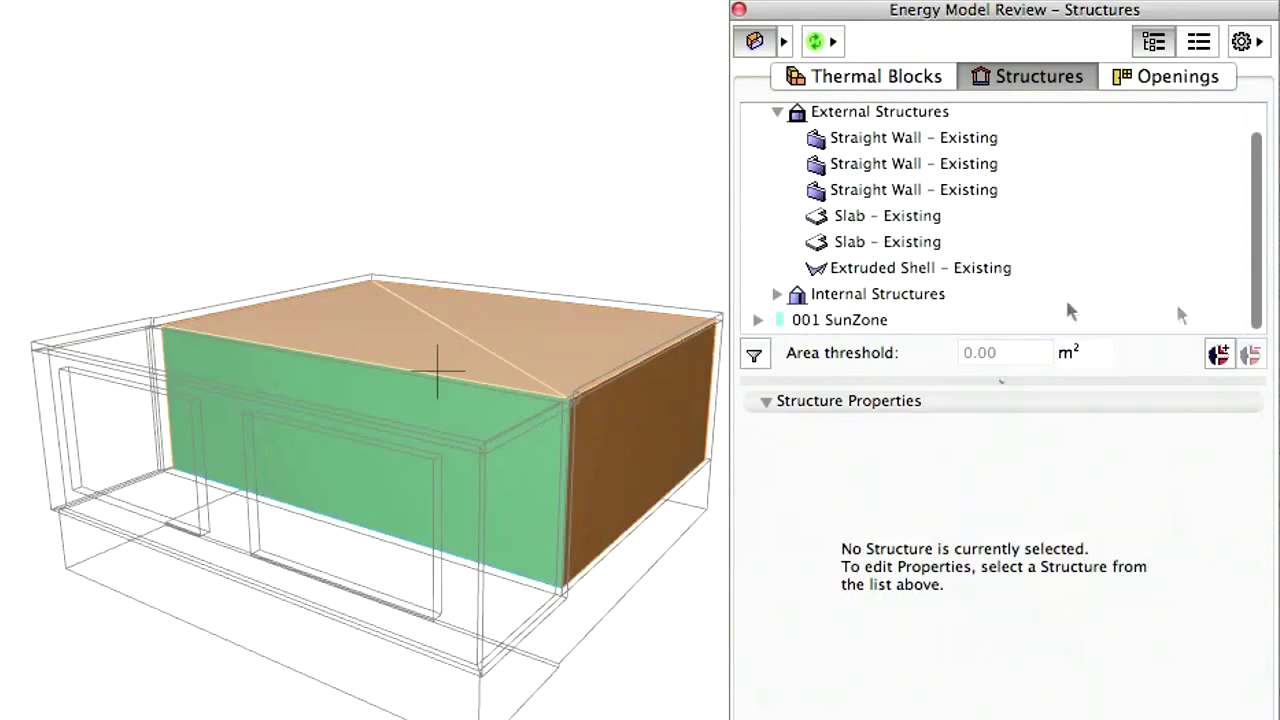
pyautogui.keyDown('shift'); pyautogui.click(872, 320); pyautogui.keyUp('shift')
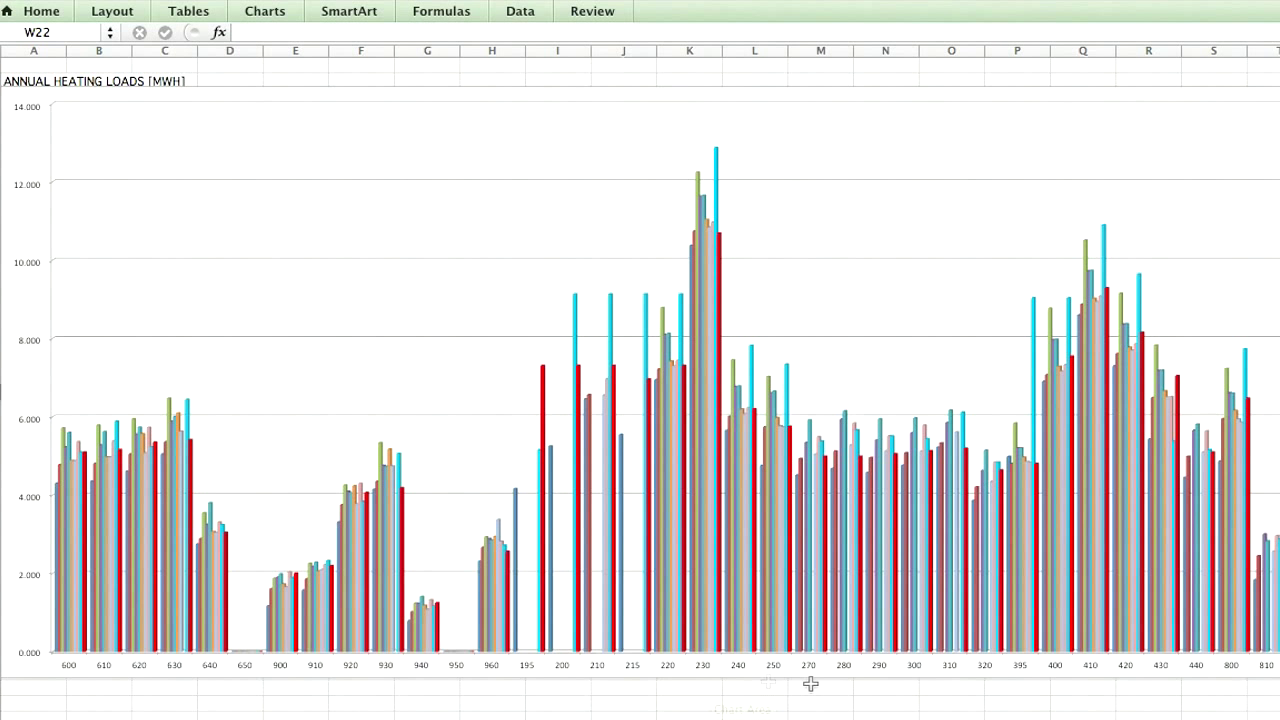
# - Scroll the worksheet past the heating, cooling and zone temperature charts to the hourly solar radiation chart
pyautogui.scroll(-15, 810, 684)
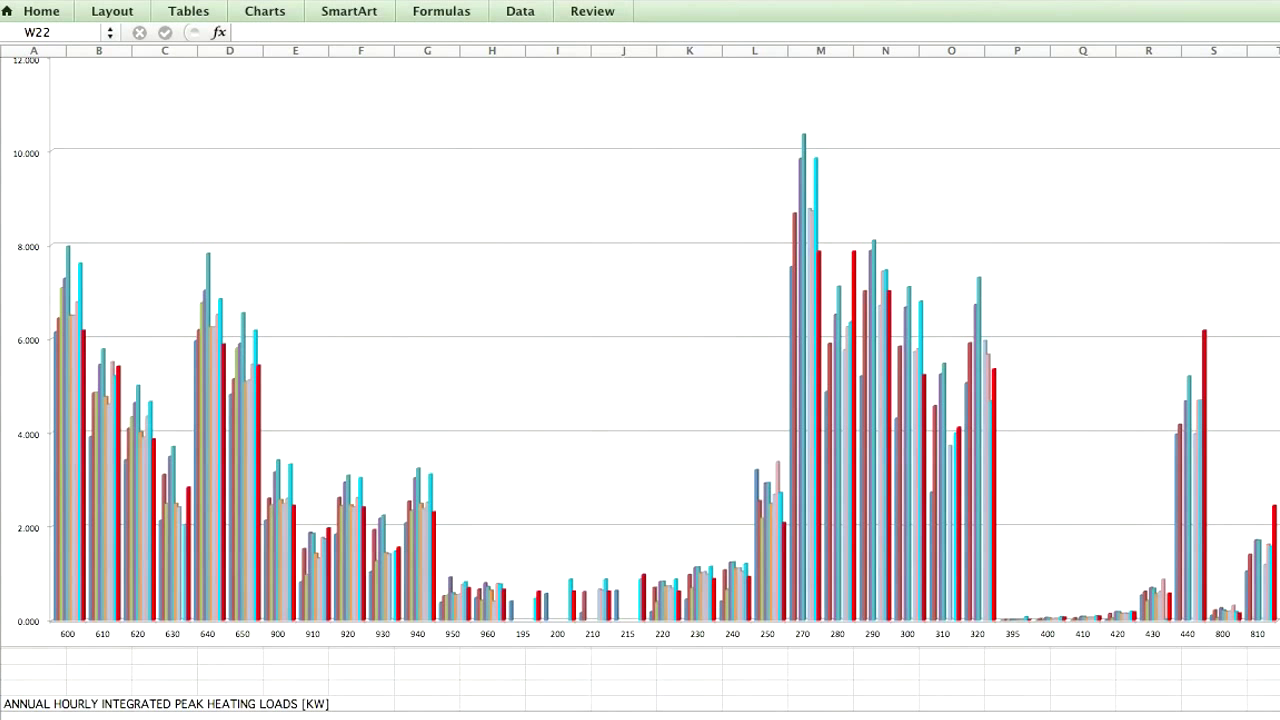
pyautogui.scroll(-15, 640, 360)
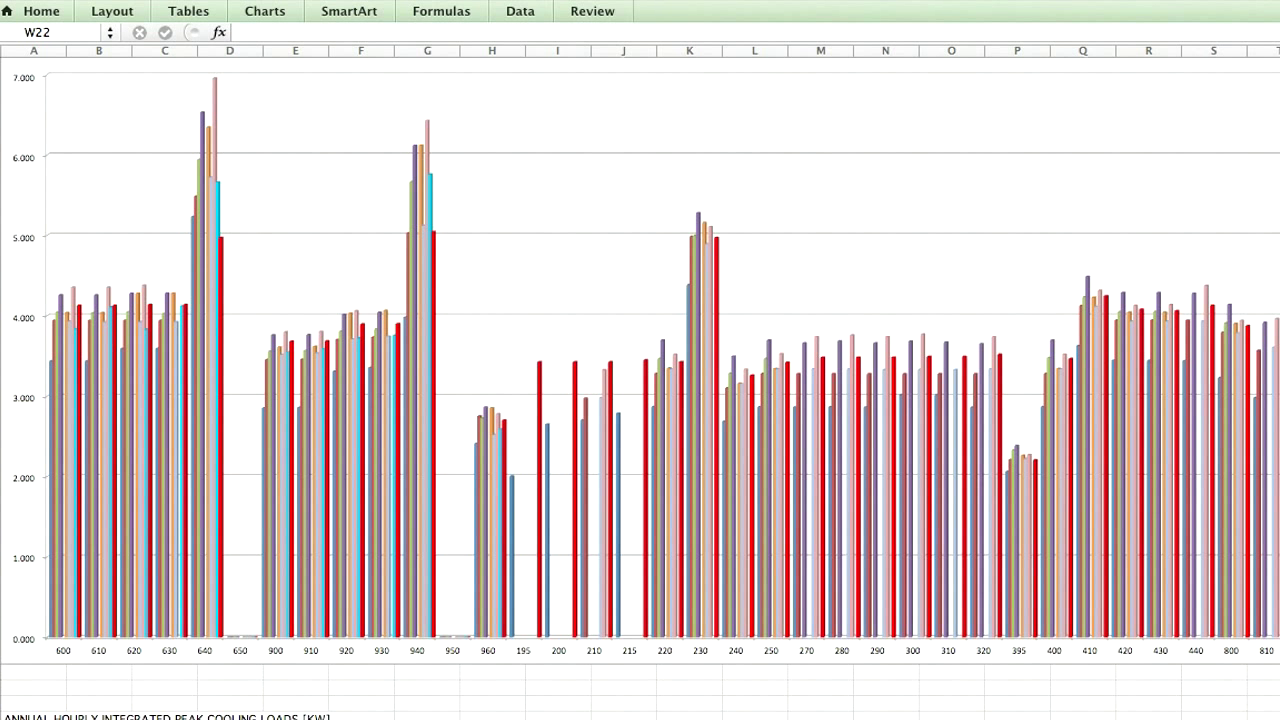
pyautogui.scroll(-10, 1197, 587)
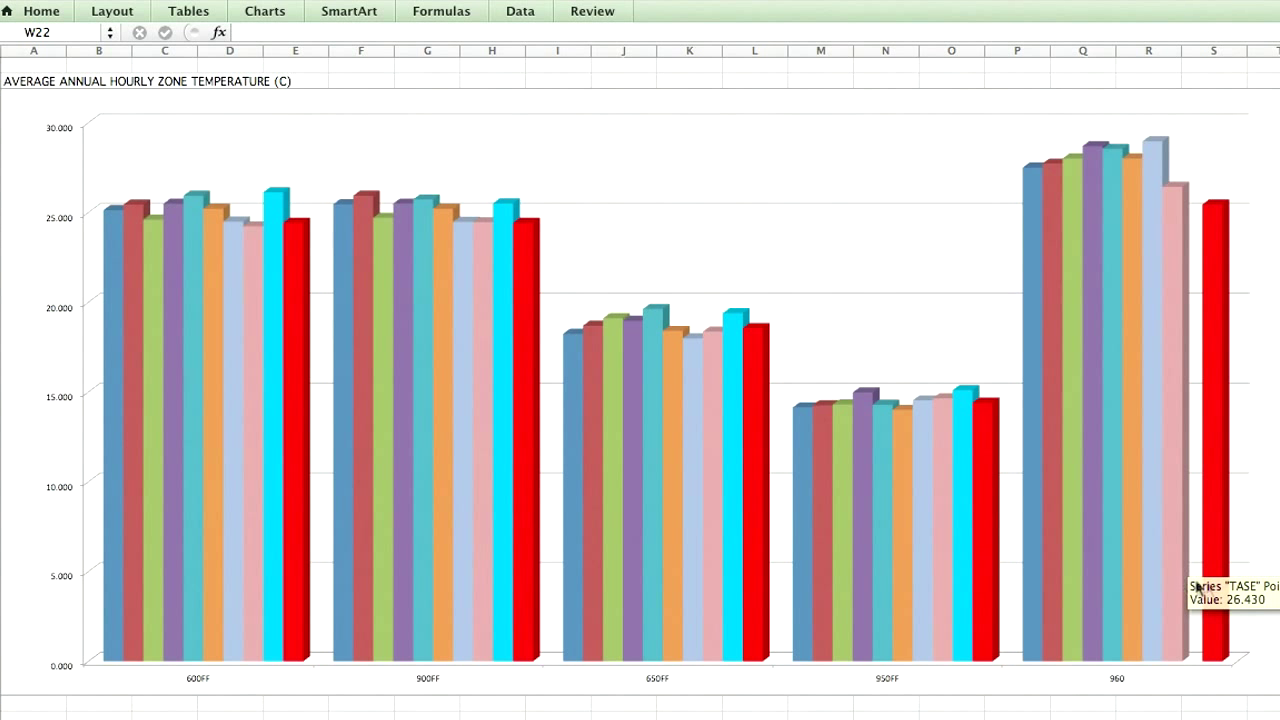
pyautogui.scroll(-10, 1197, 587)
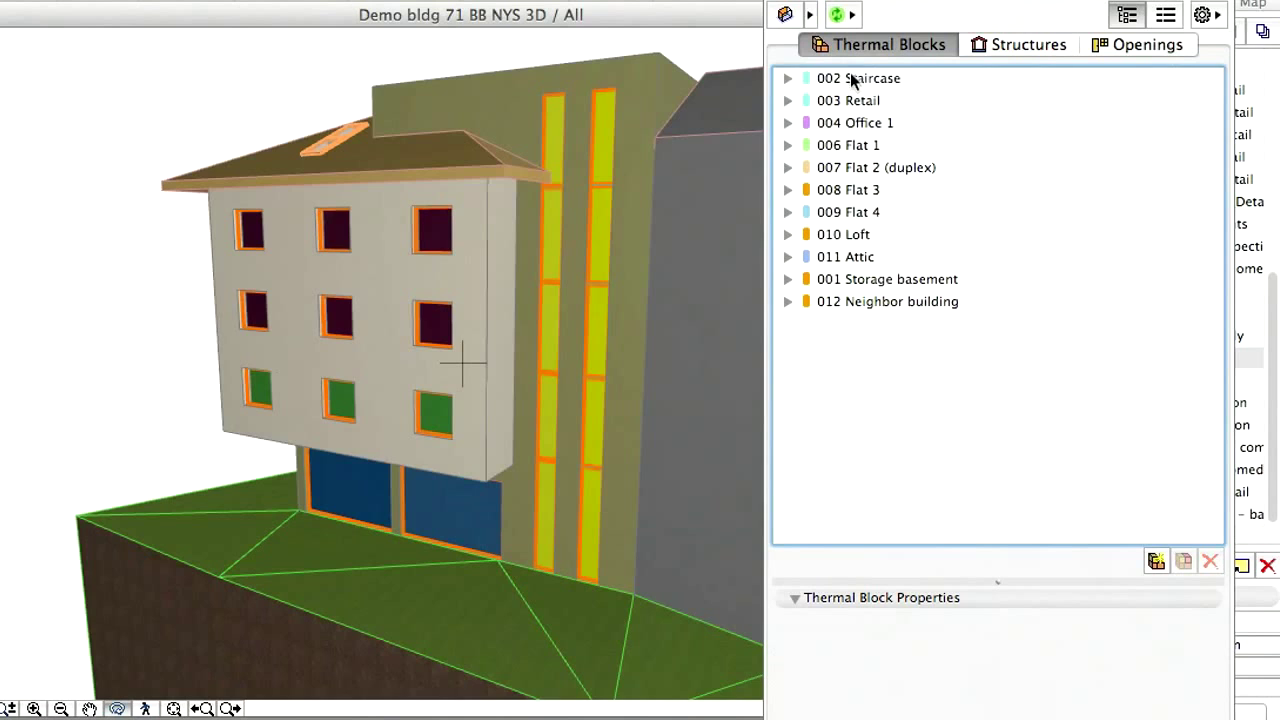
# - Highlight each block in wireframe: 002 Staircase, 003 Retail, 004 Office 1, 006 Flat 1, 007 Flat 2, 010 Loft
pyautogui.click(830, 78)
pyautogui.click(785, 14)
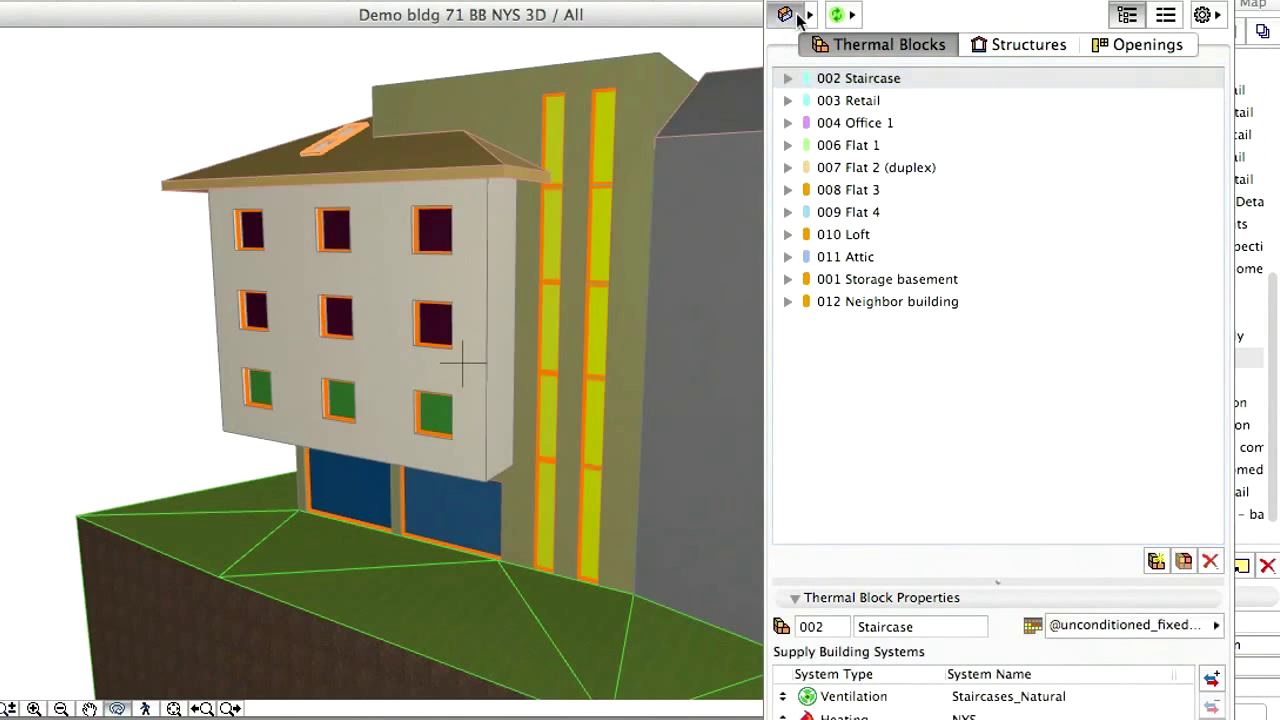
pyautogui.press('Down')
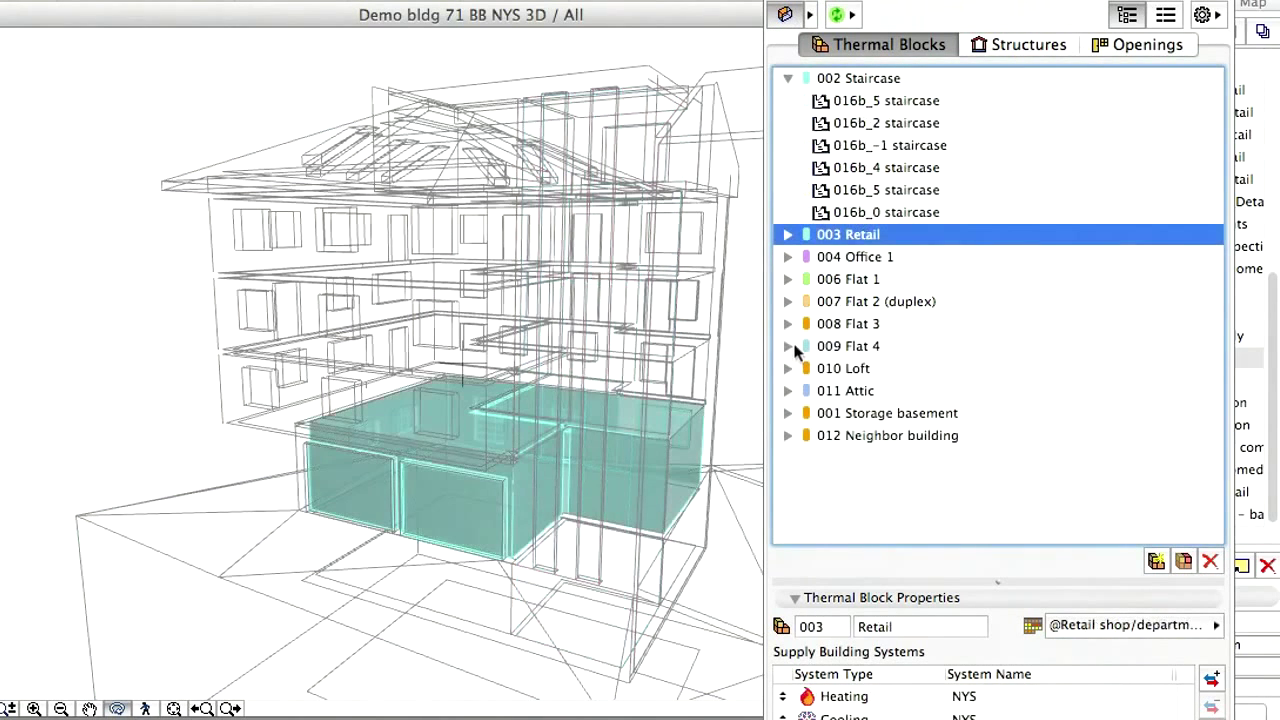
pyautogui.press('Down')
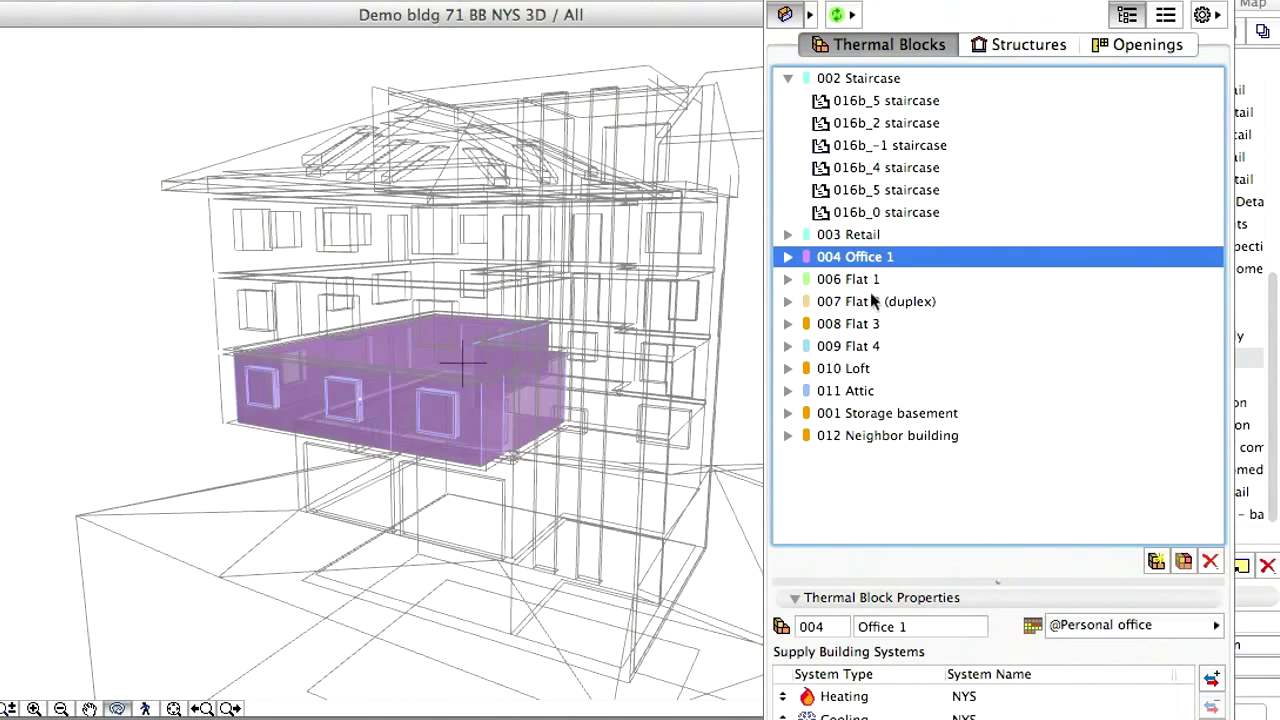
pyautogui.press('Down')
pyautogui.press('Down')
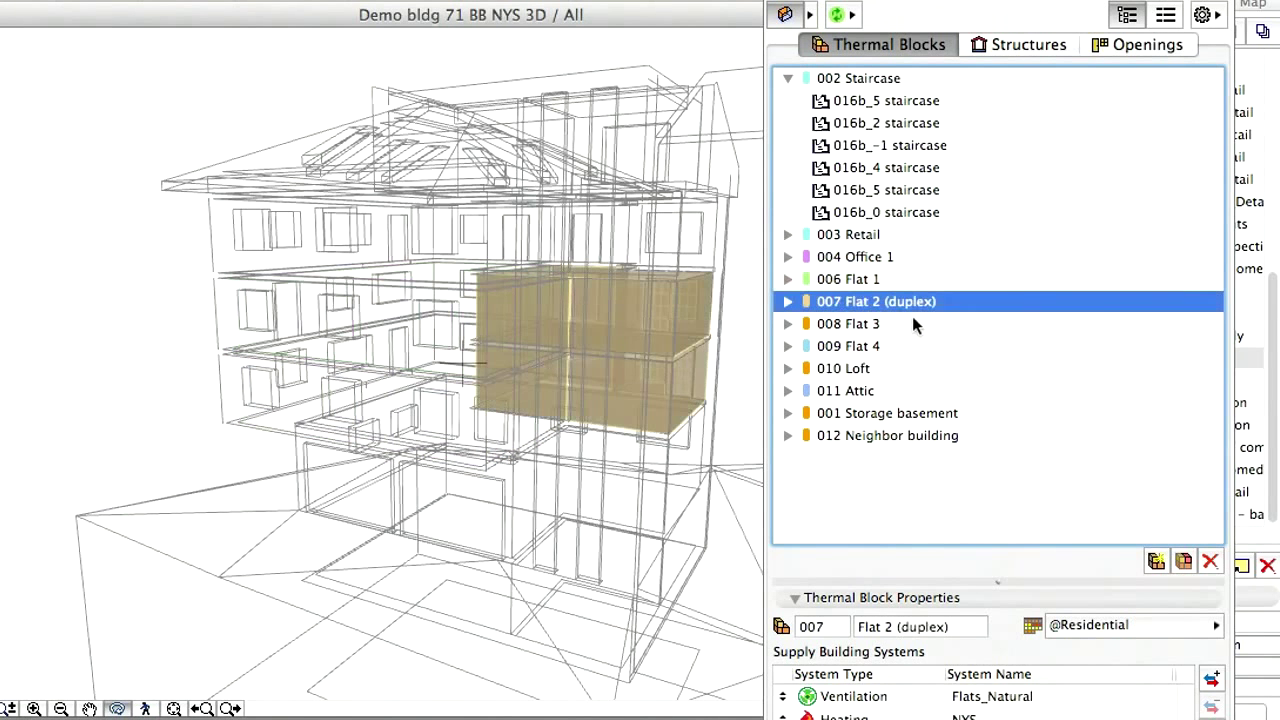
pyautogui.press('Down')
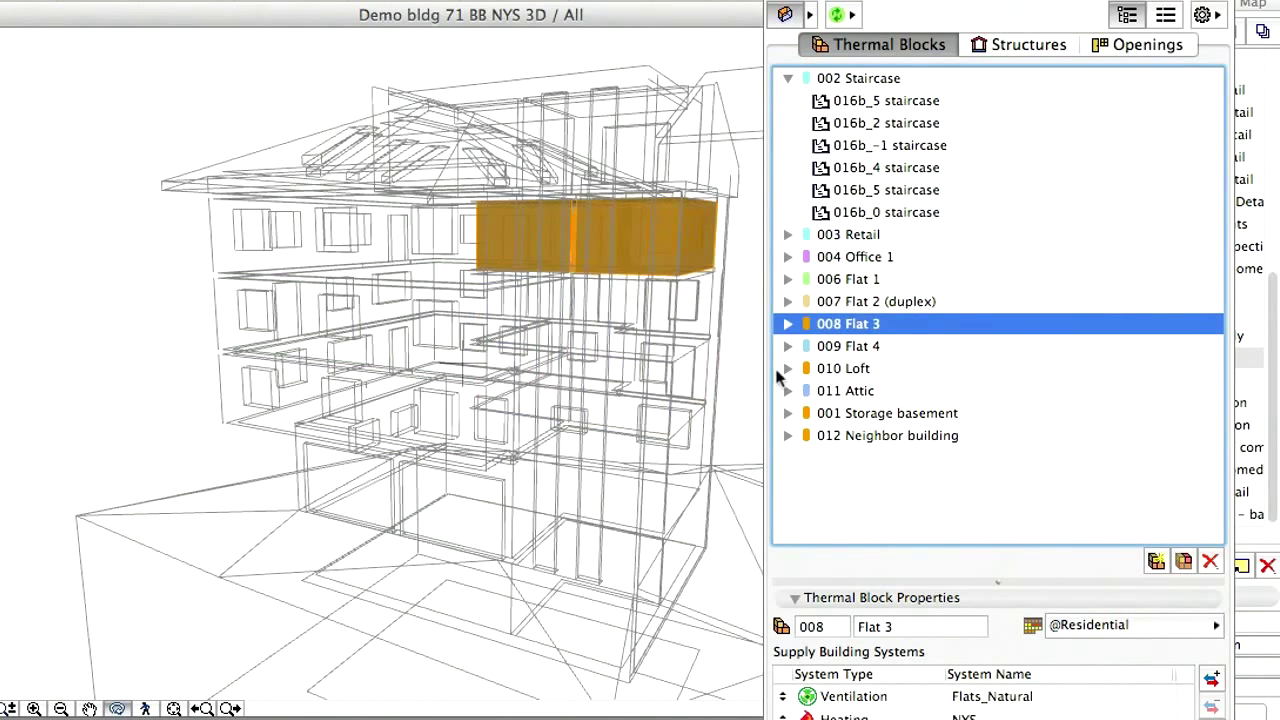
pyautogui.click(778, 369)
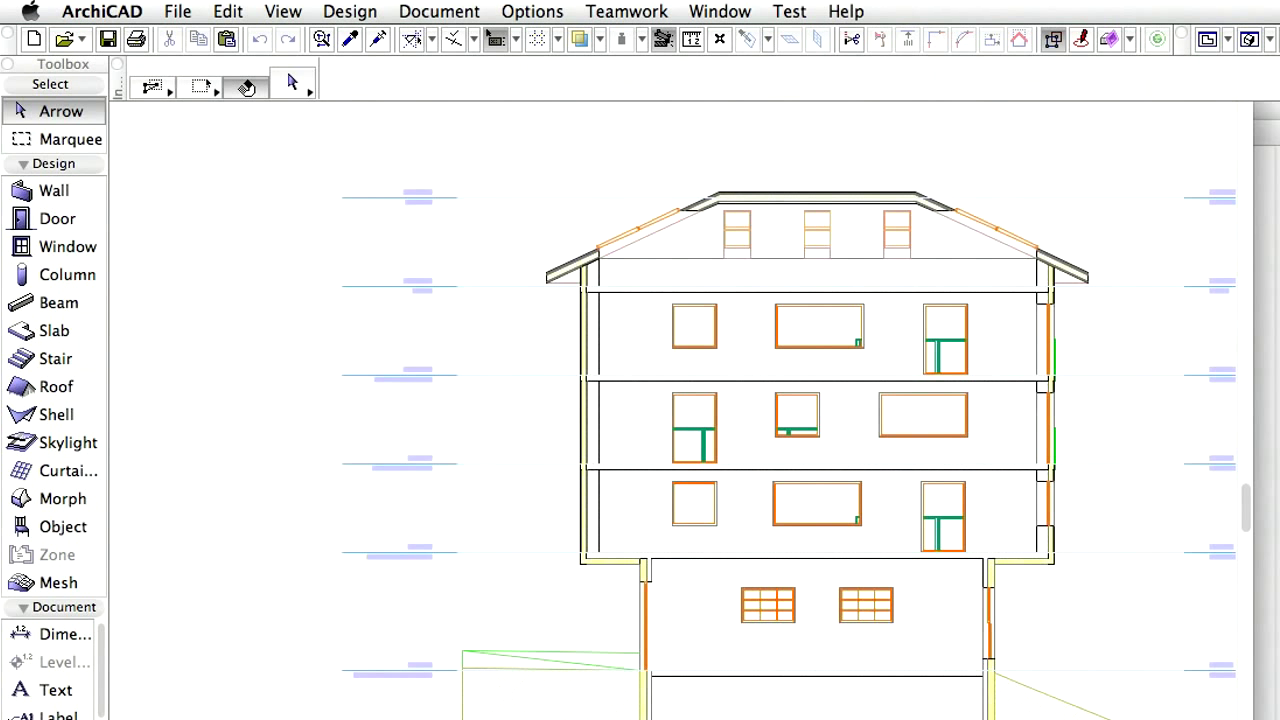
# - Zoom the section onto the Baseline and Designed labels, then onto the Baseline roof eave
pyautogui.click(929, 449)
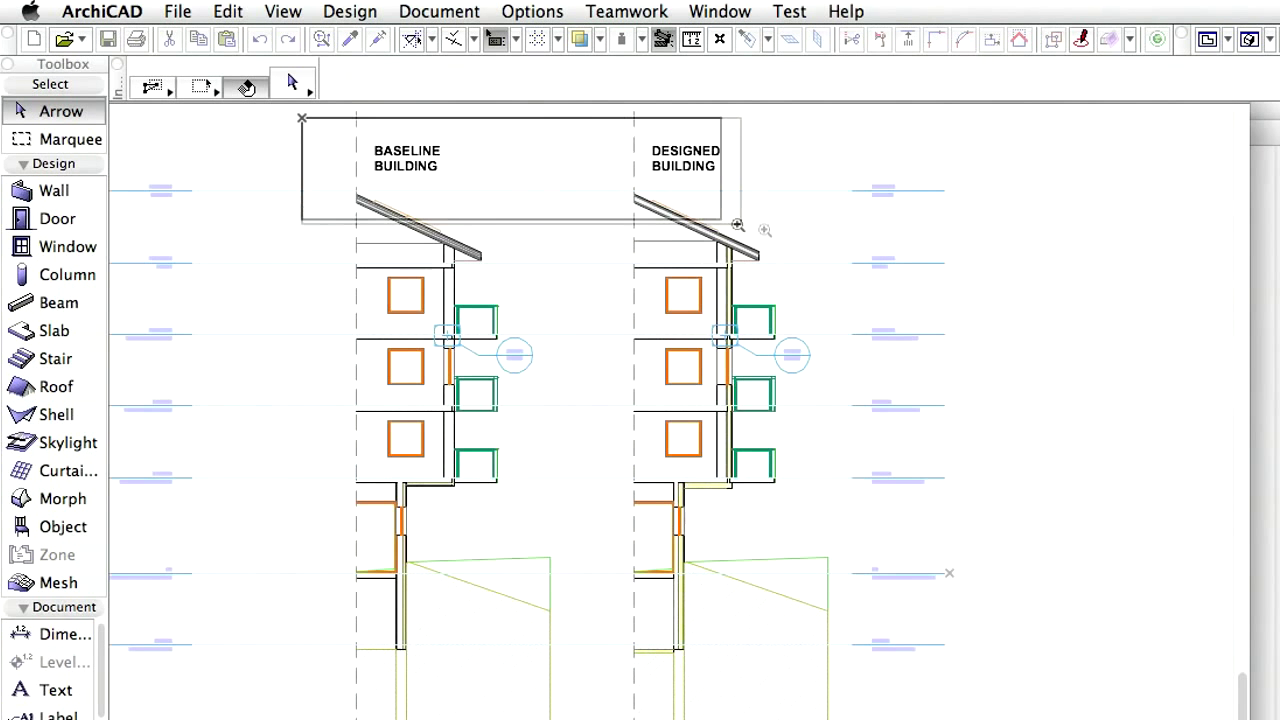
pyautogui.click(814, 240)
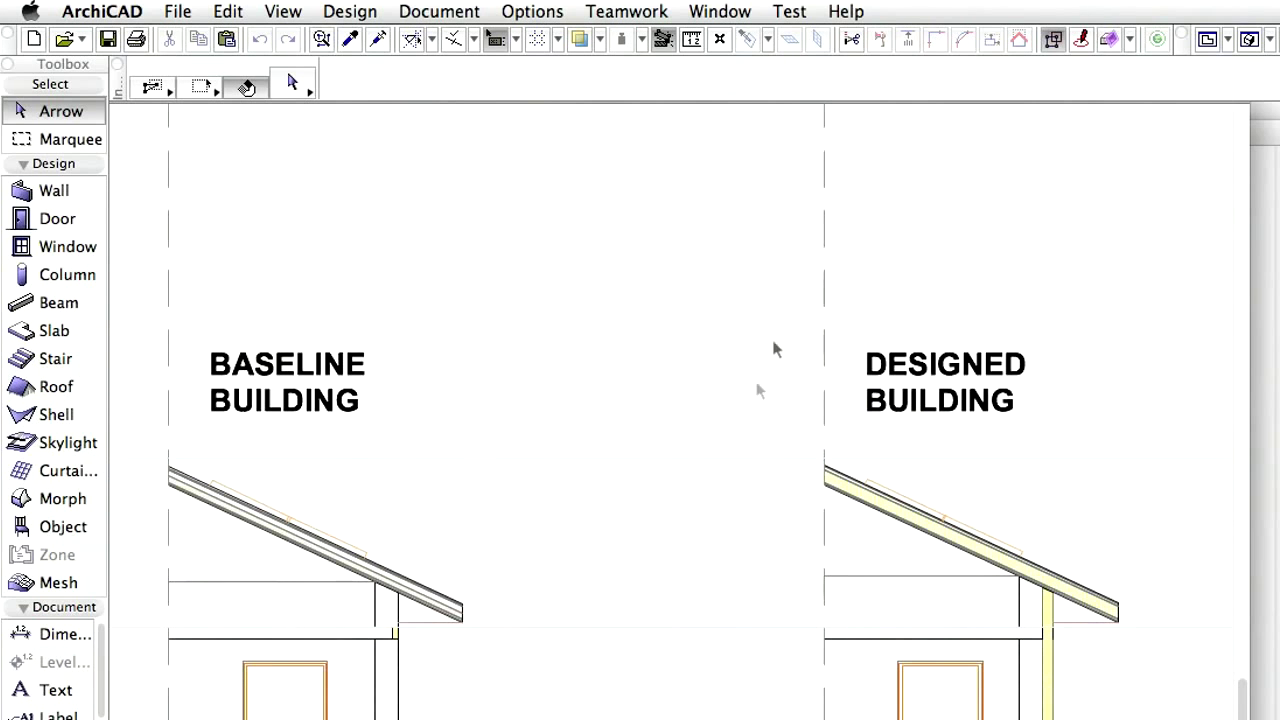
pyautogui.click(251, 491)
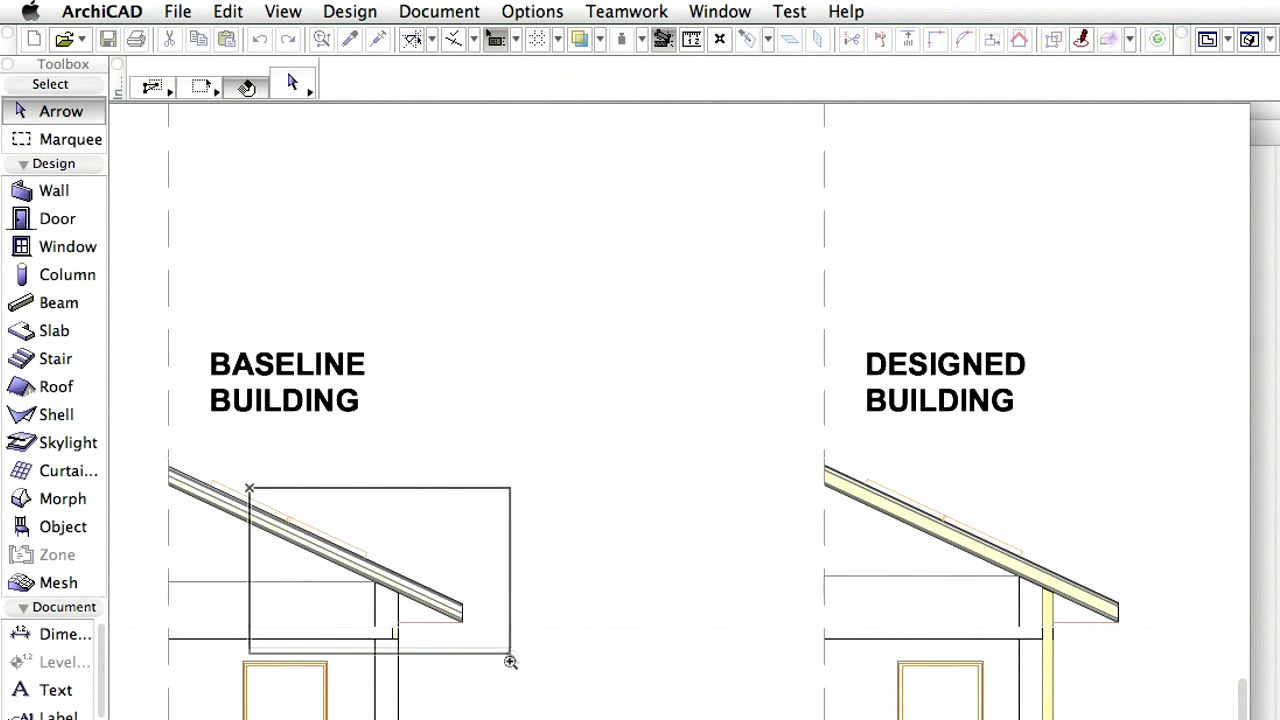
pyautogui.click(508, 684)
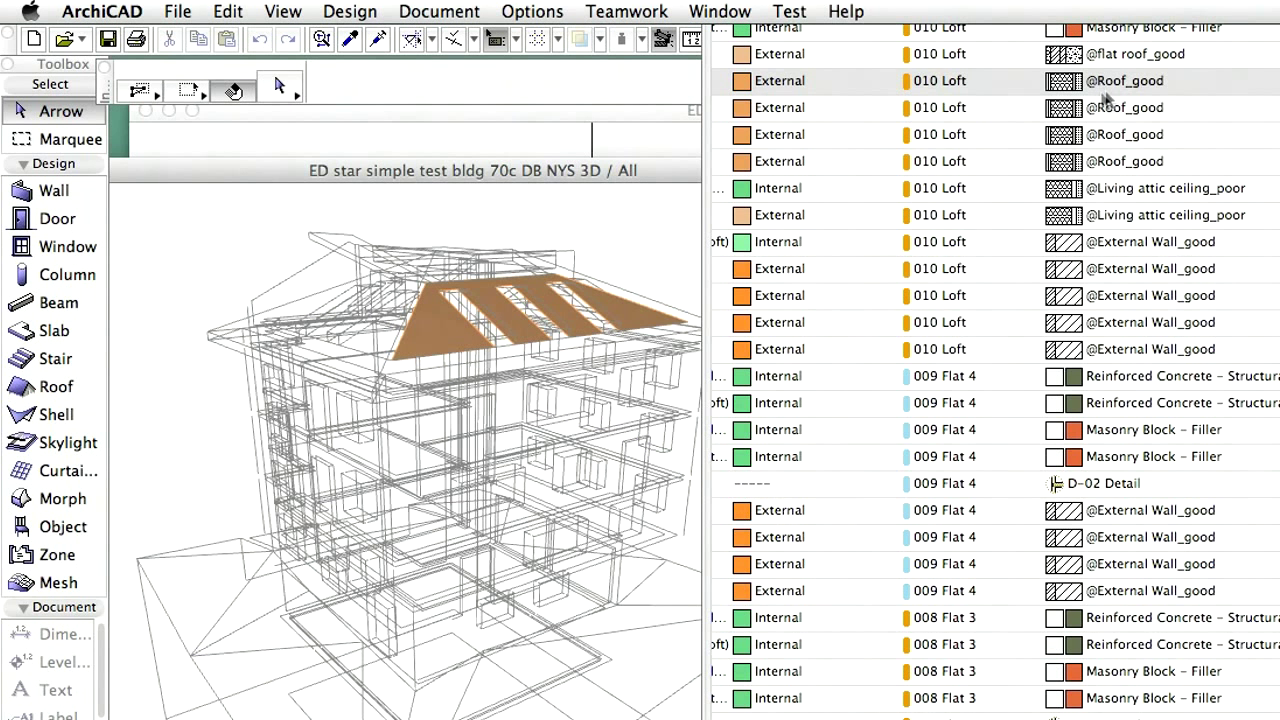
pyautogui.click(532, 11)
pyautogui.moveTo(600, 37)
pyautogui.click(990, 140)
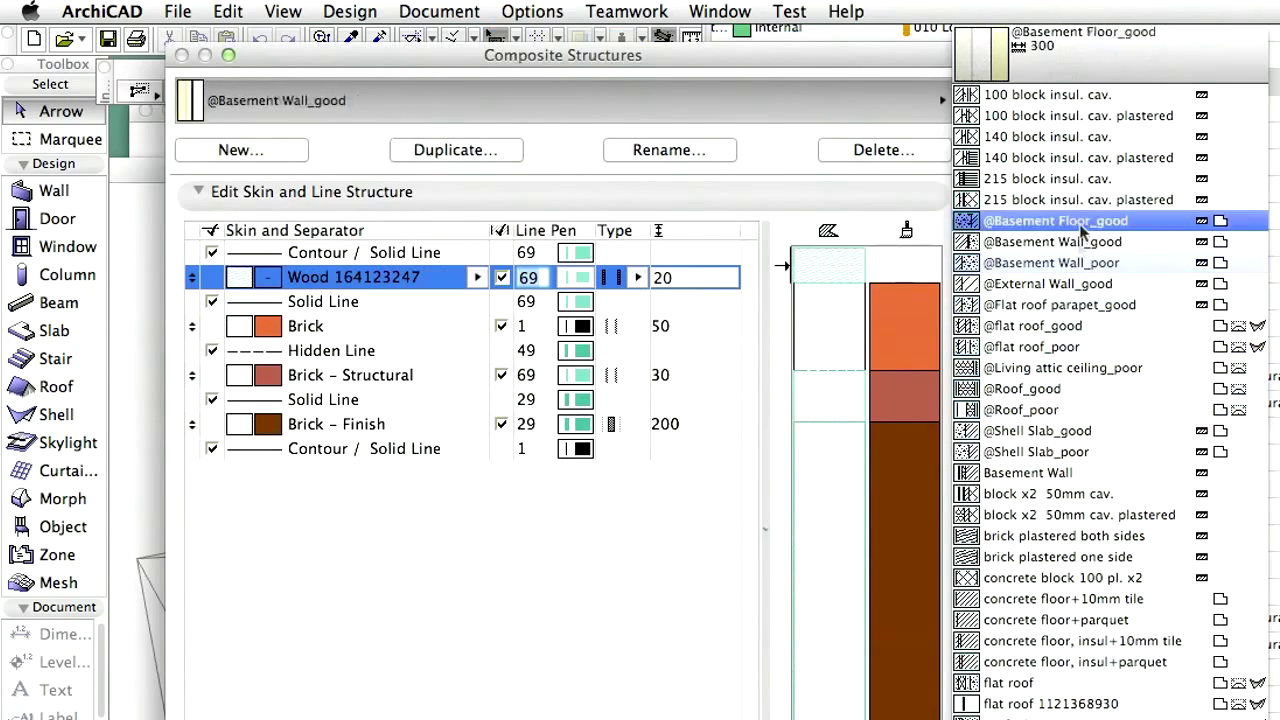
pyautogui.click(1075, 388)
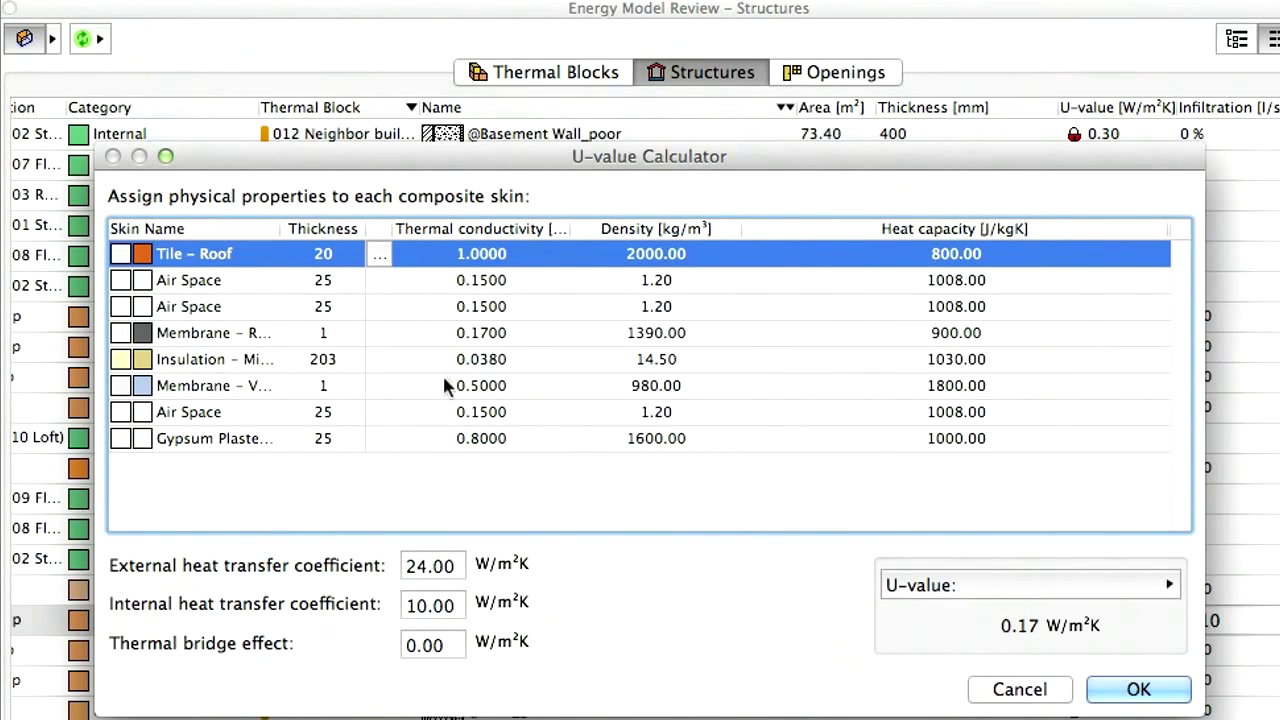
pyautogui.click(440, 366)
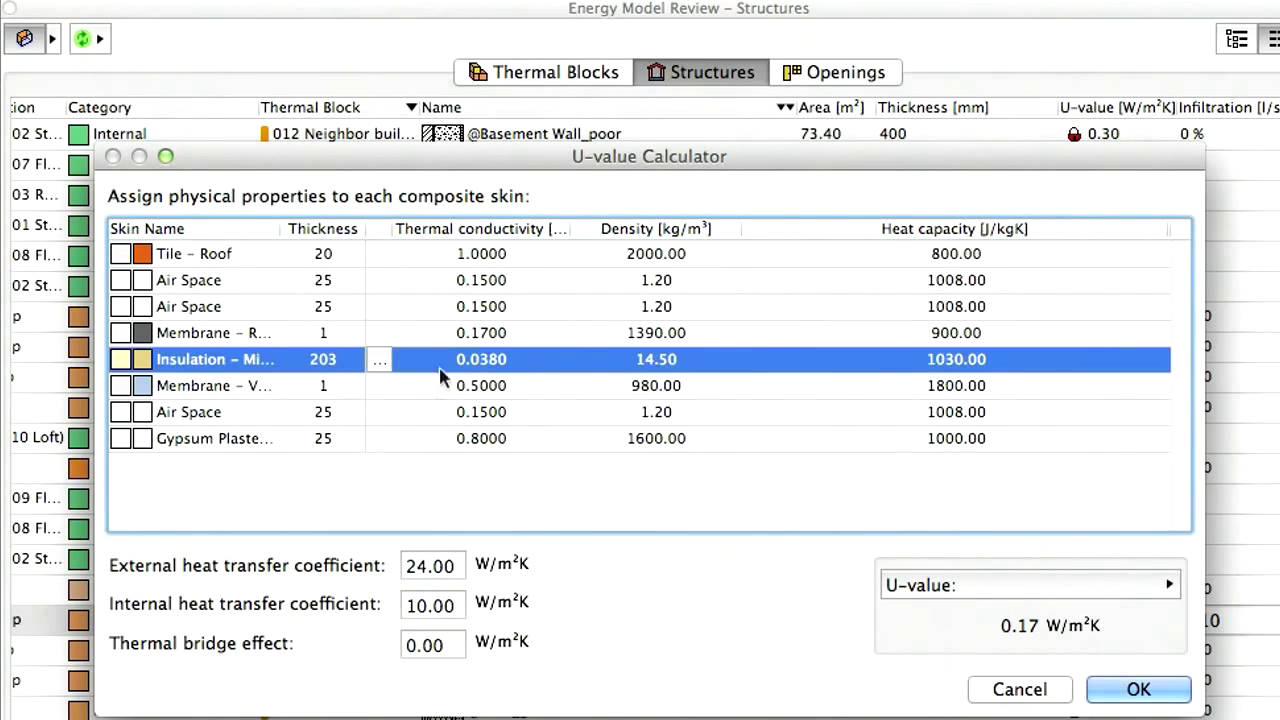
pyautogui.click(380, 359)
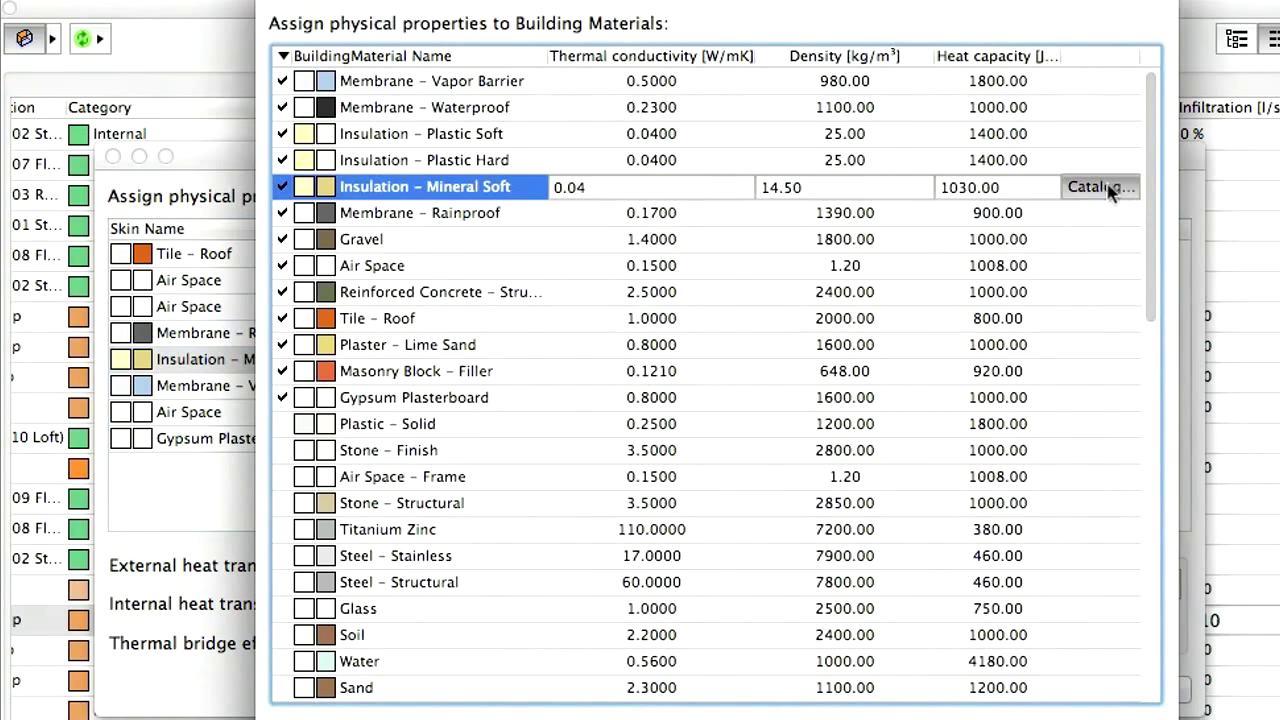
pyautogui.click(1100, 187)
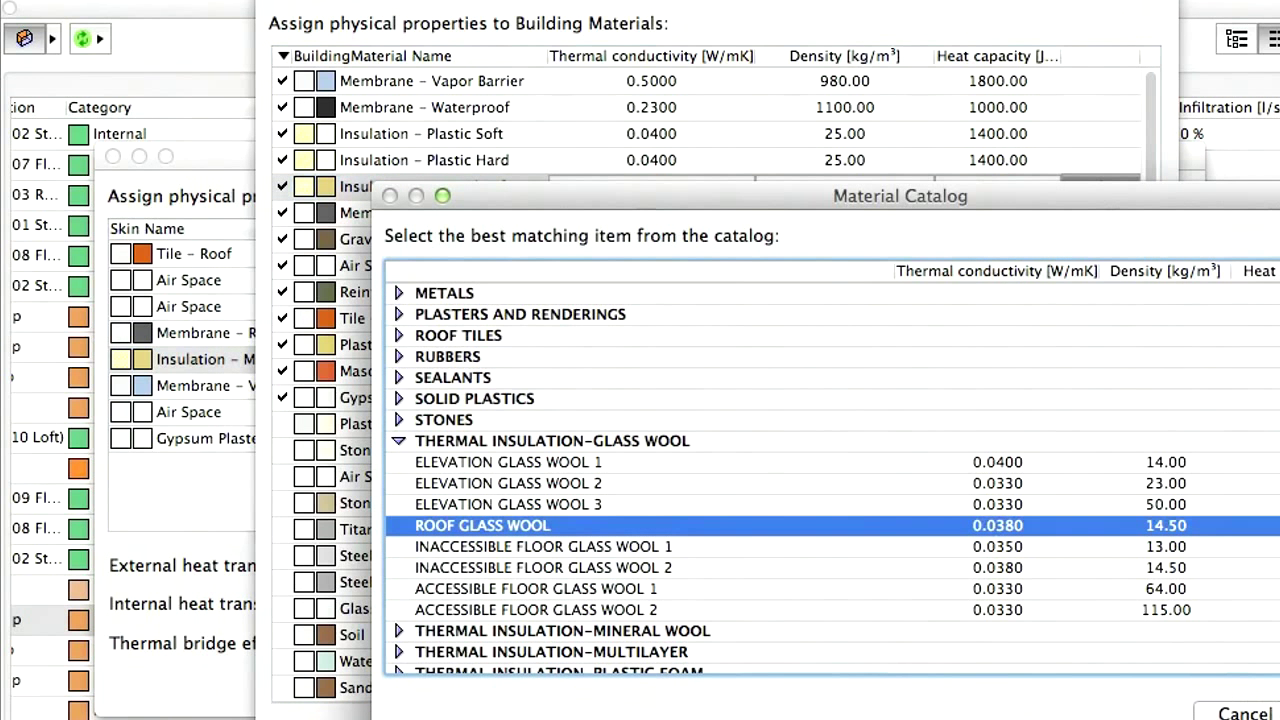
pyautogui.press('Return')
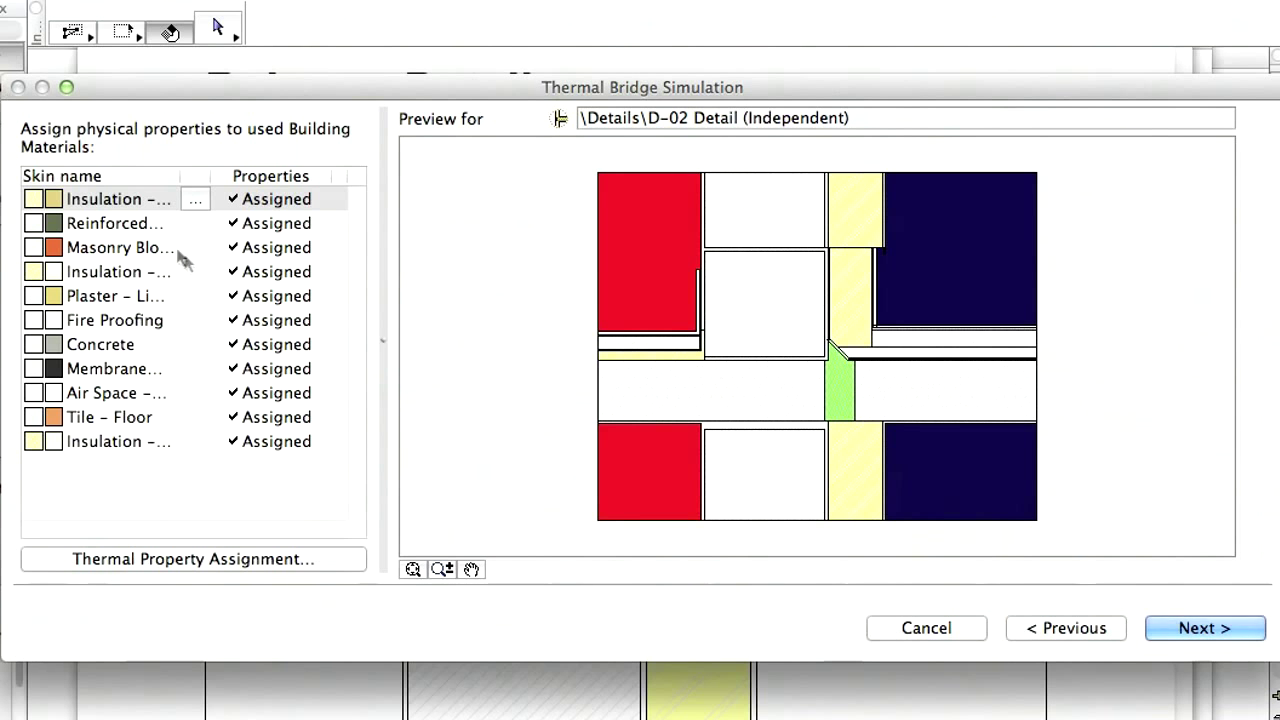
# - Check the D-02 detail's concrete, insulation and fire proofing materials, then view the energy flow results
pyautogui.click(200, 223)
pyautogui.click(190, 272)
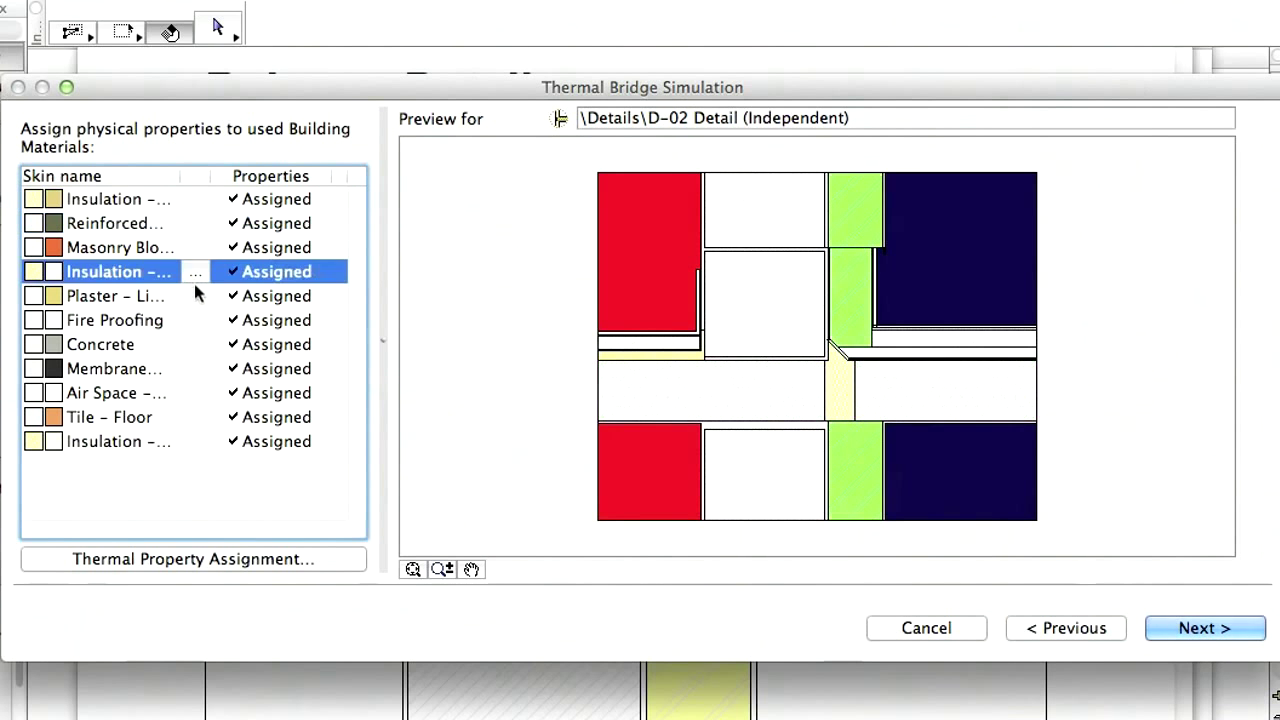
pyautogui.click(183, 318)
pyautogui.press('Return')
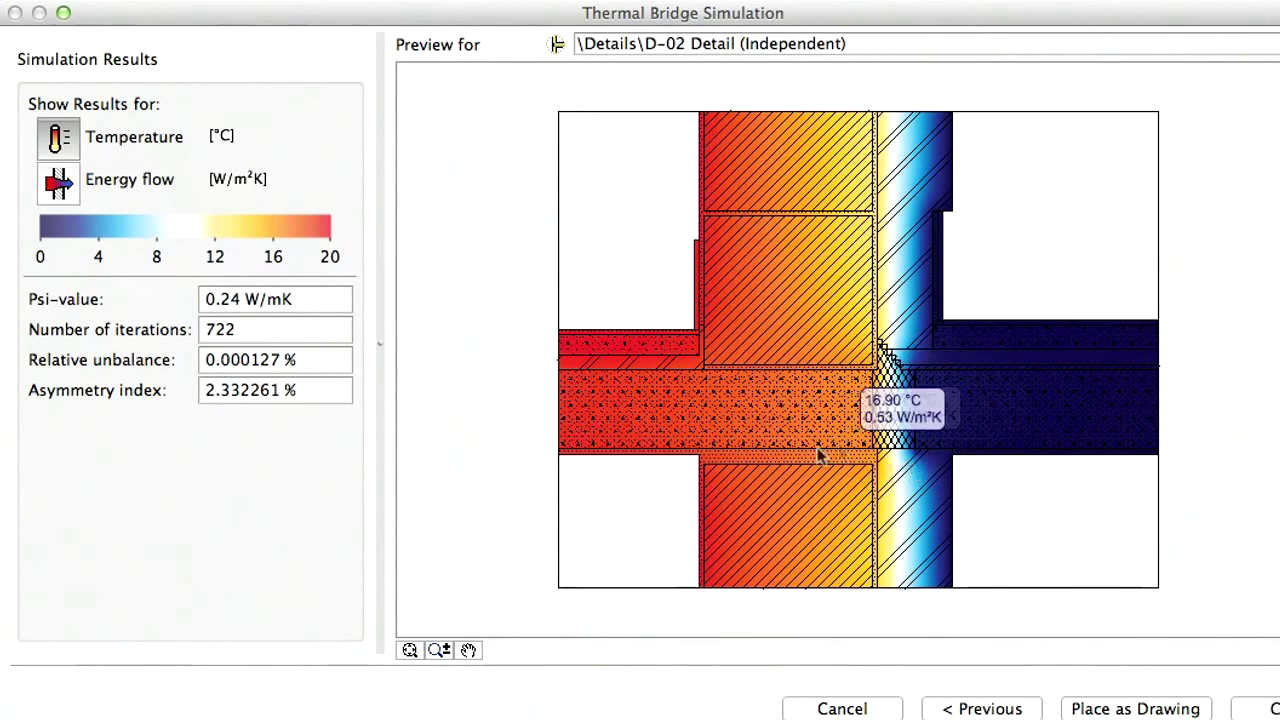
pyautogui.click(58, 182)
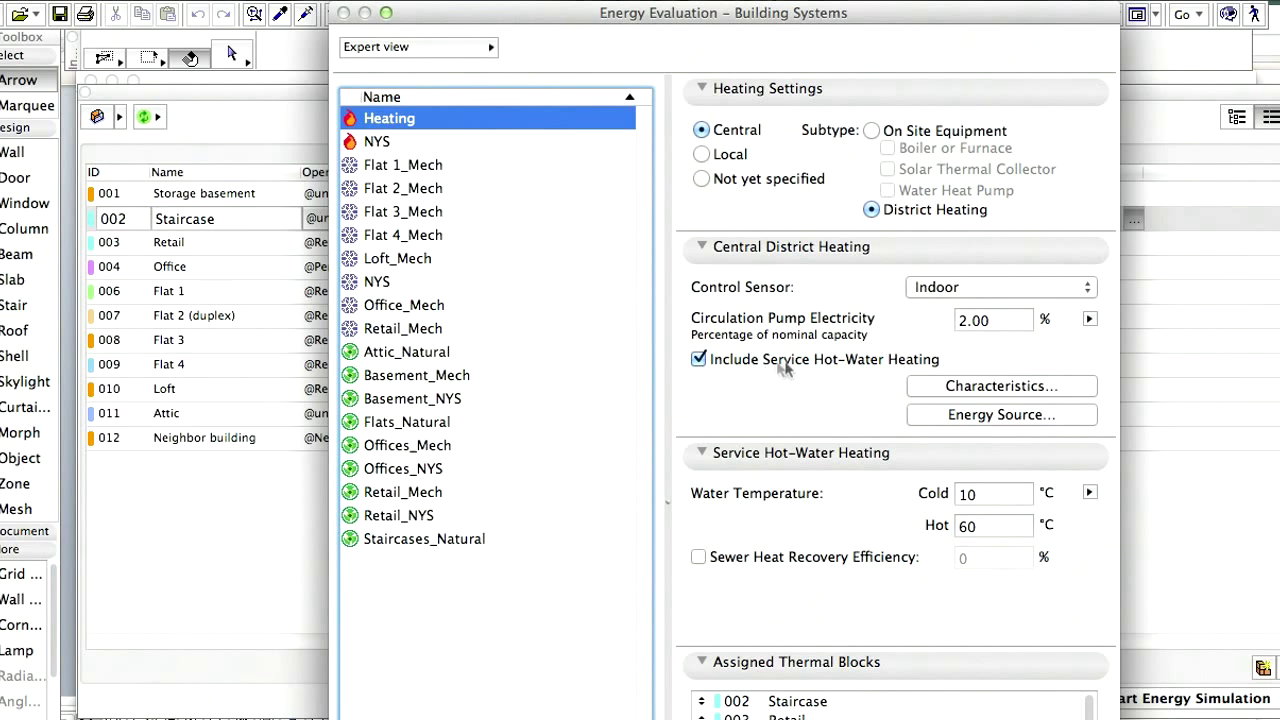
# - Check the heating system characteristics and Residential 20–21 h schedule values, then bring up the energy settings list
pyautogui.click(1041, 390)
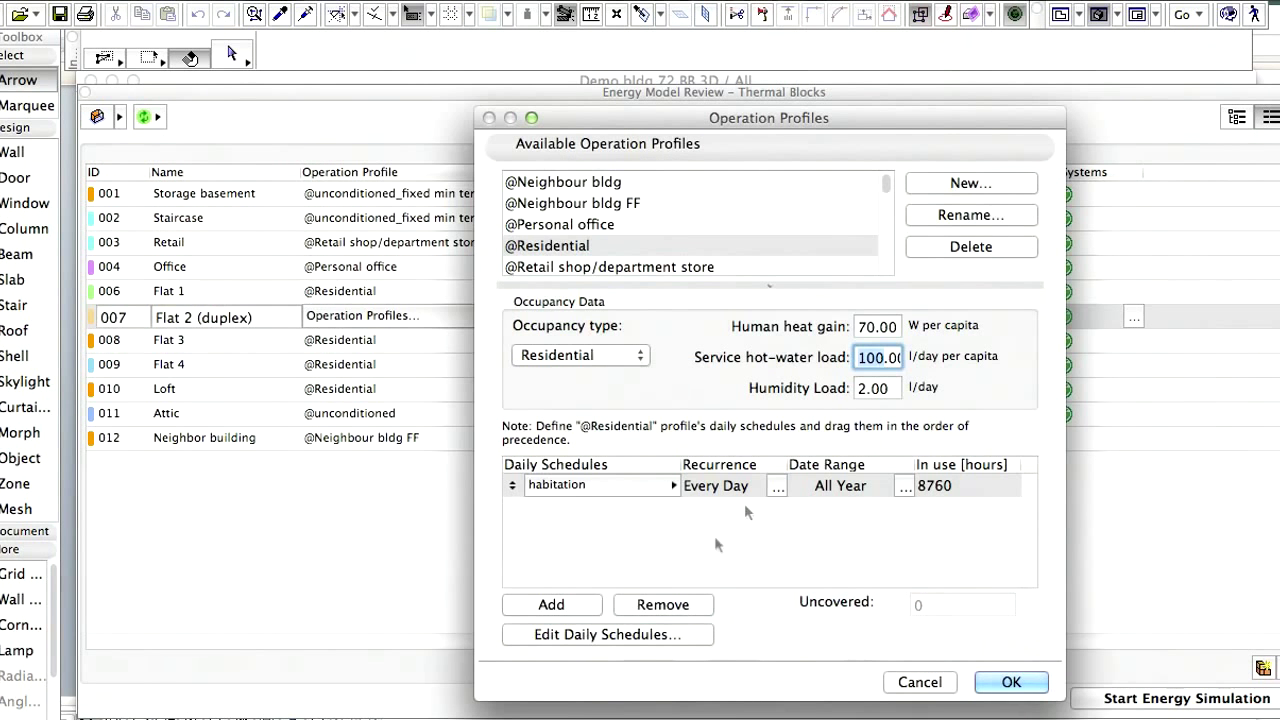
pyautogui.click(673, 636)
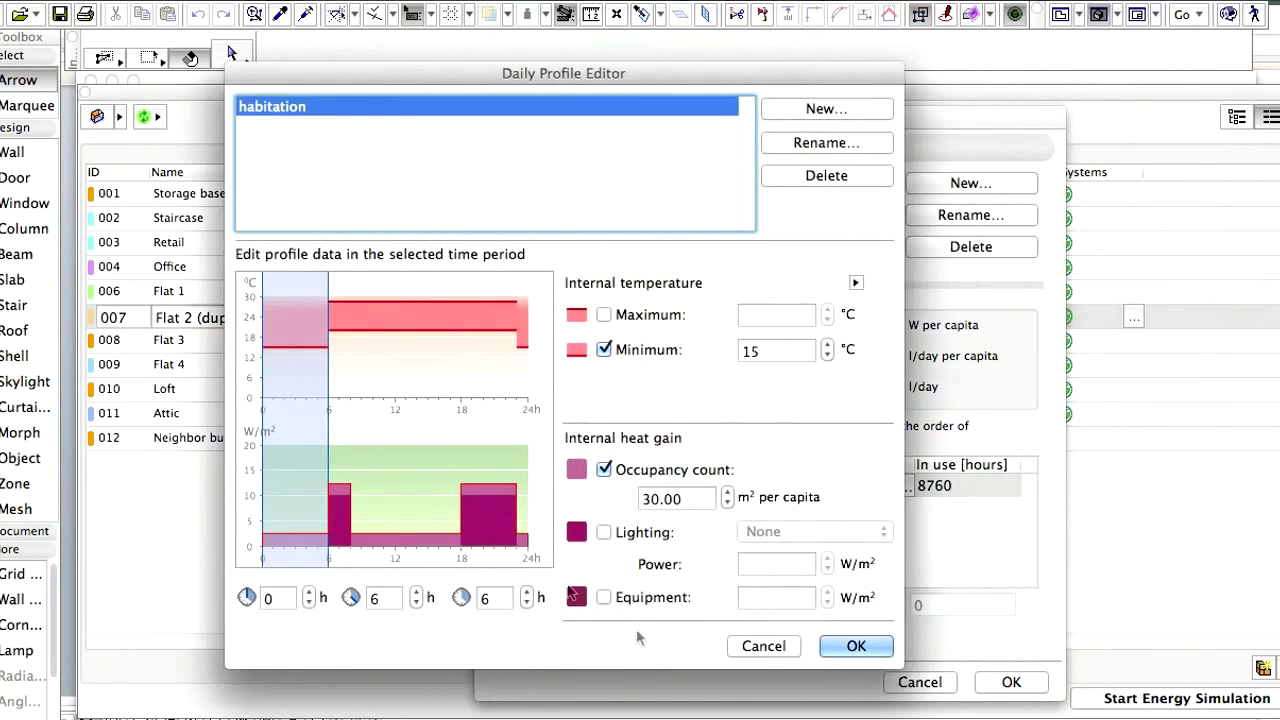
pyautogui.click(485, 532)
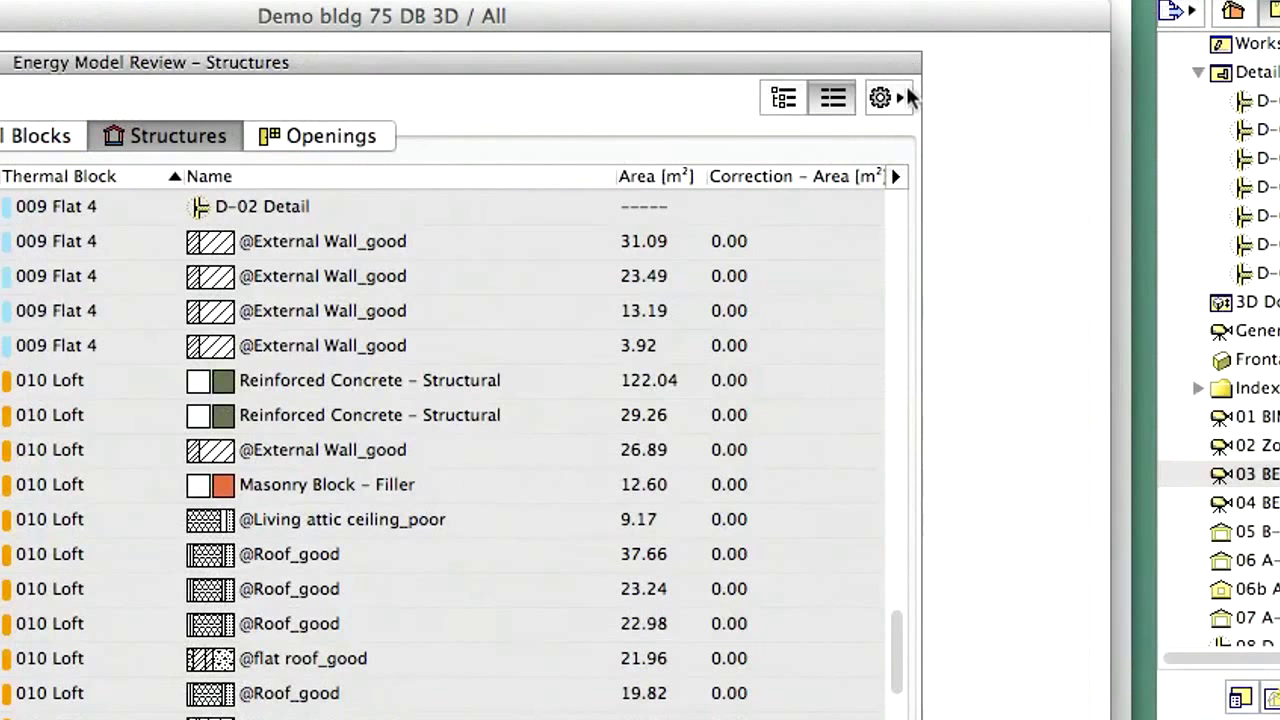
pyautogui.click(904, 95)
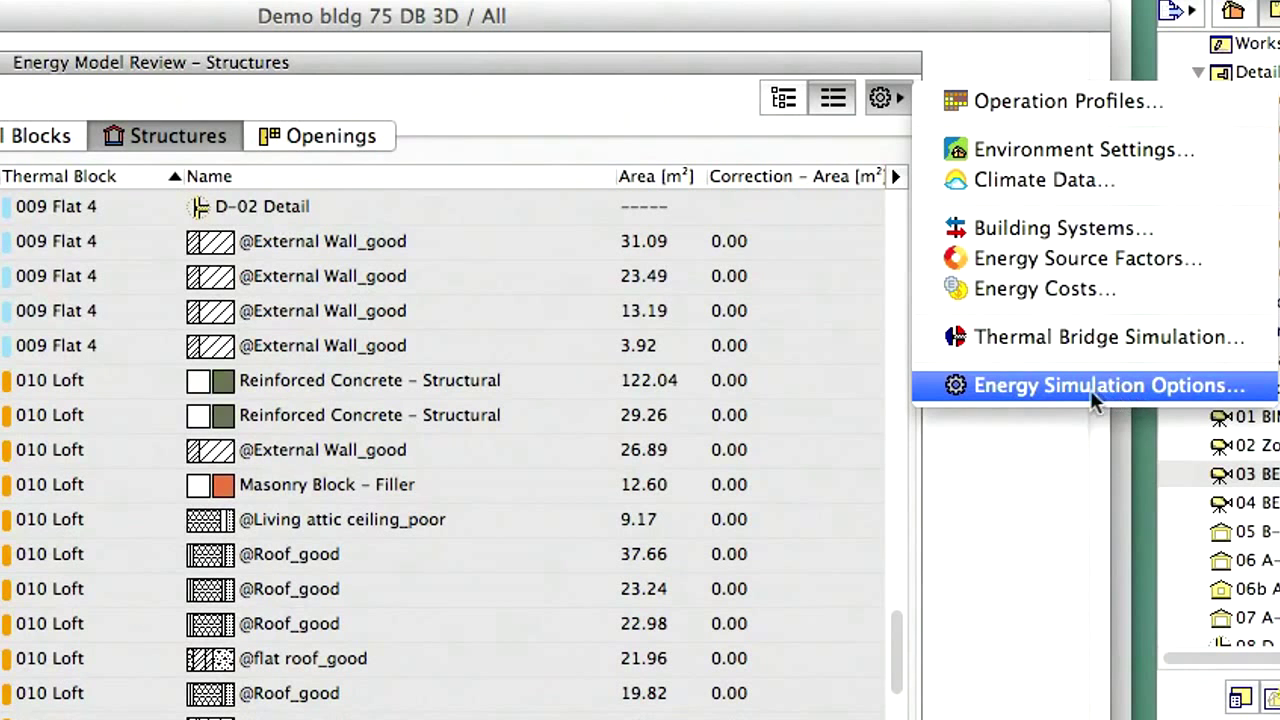
# - Choose Energy Simulation Options to generate and view the Demo bldg 75 DB.pdf report
pyautogui.click(1064, 392)
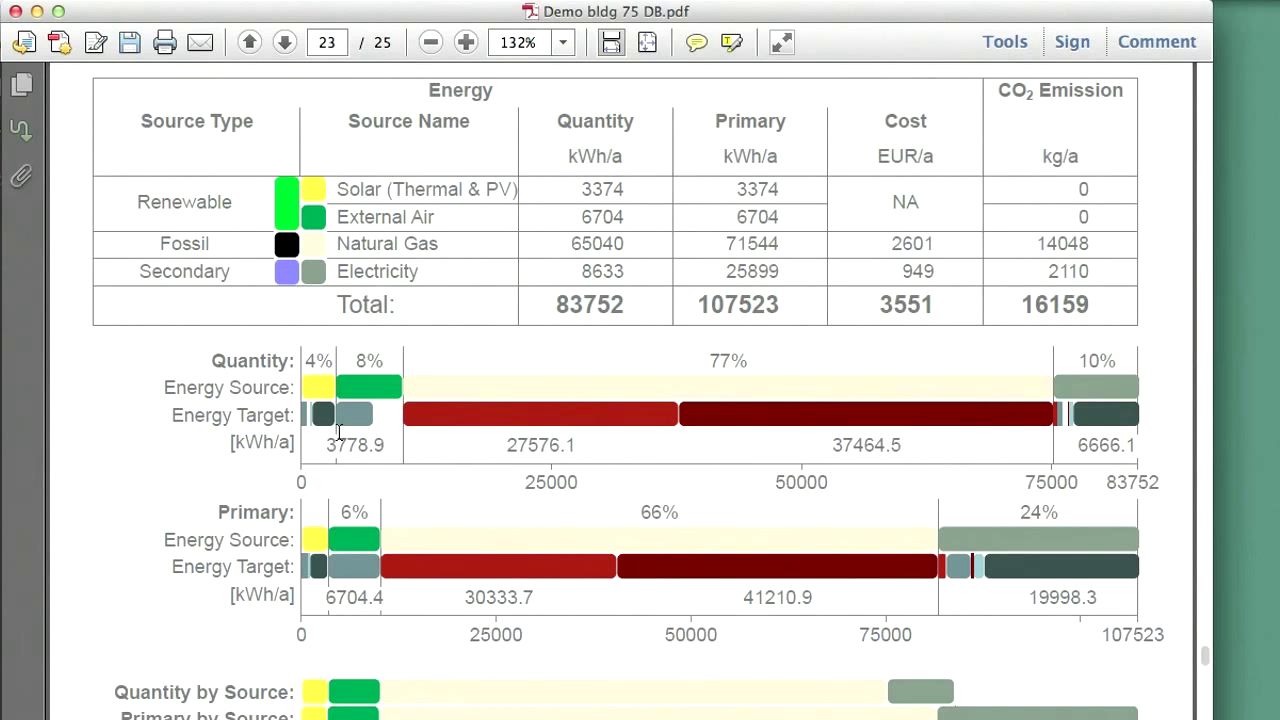
# - Scroll the report back to page 22, Energy Consumption by Targets totalling 80011 kWh/a
pyautogui.scroll(-10, 338, 432)
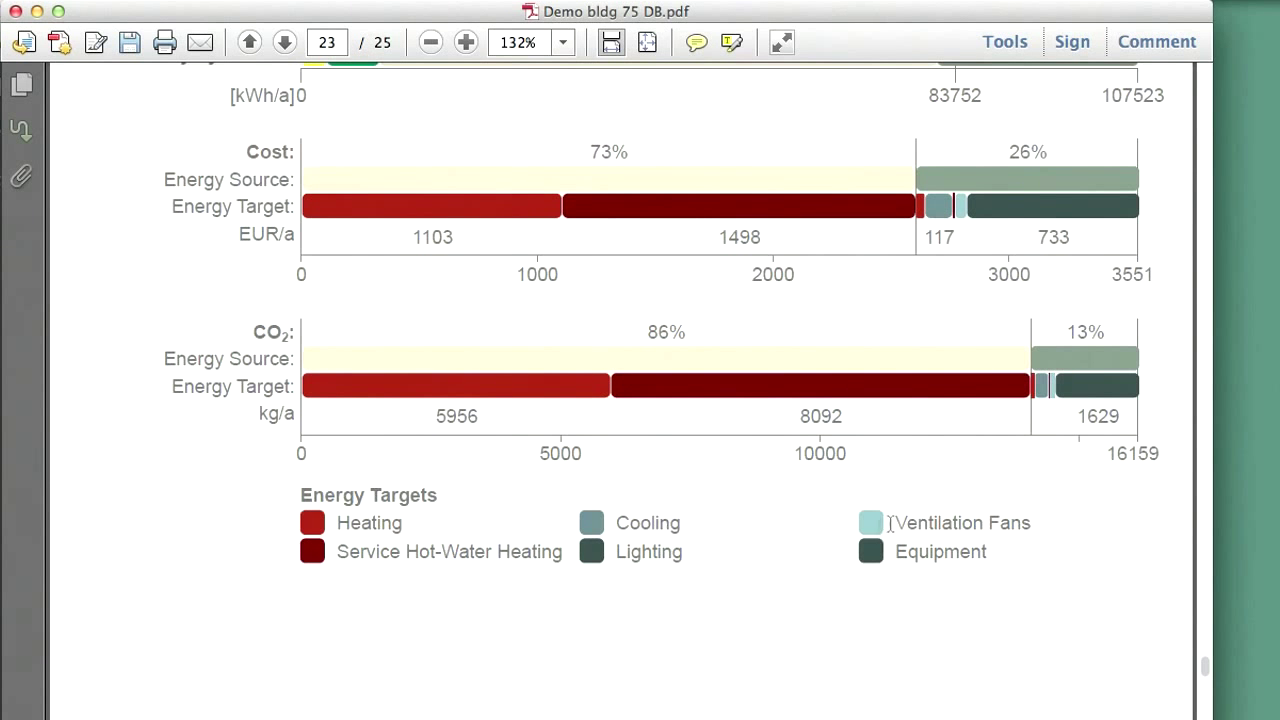
pyautogui.scroll(7, 655, 540)
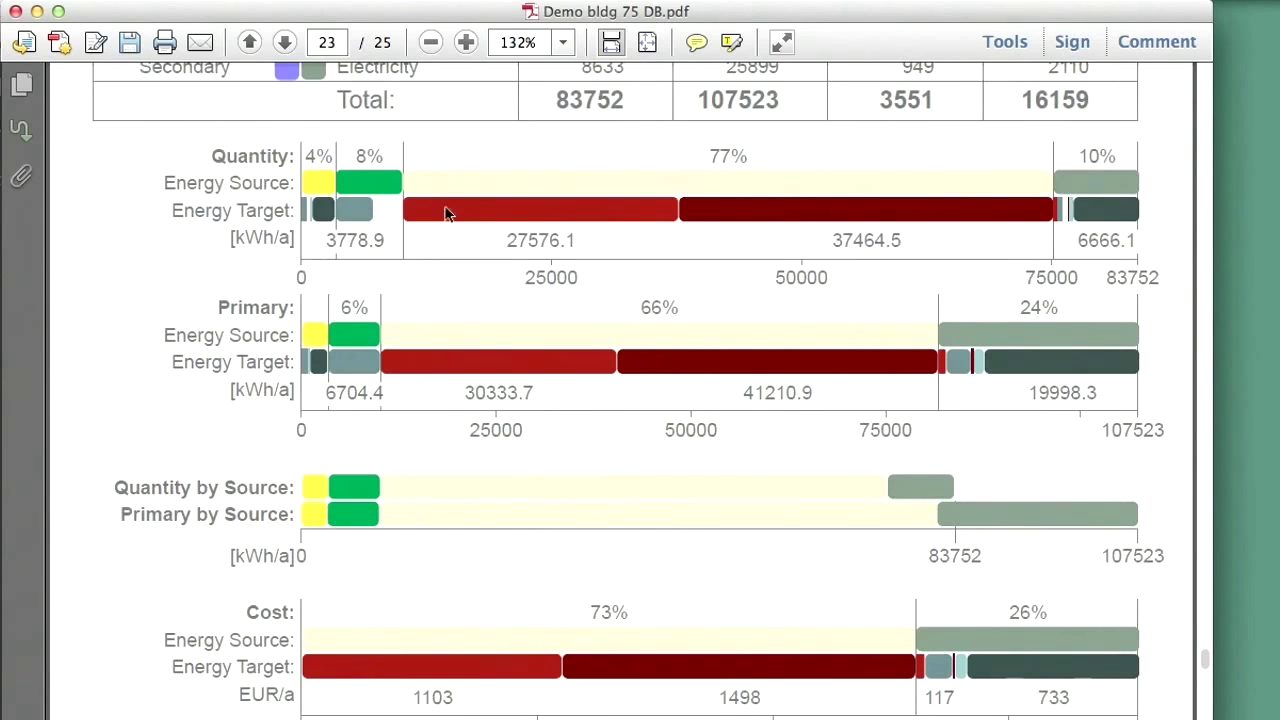
pyautogui.scroll(15, 470, 260)
pyautogui.scroll(7, 480, 285)
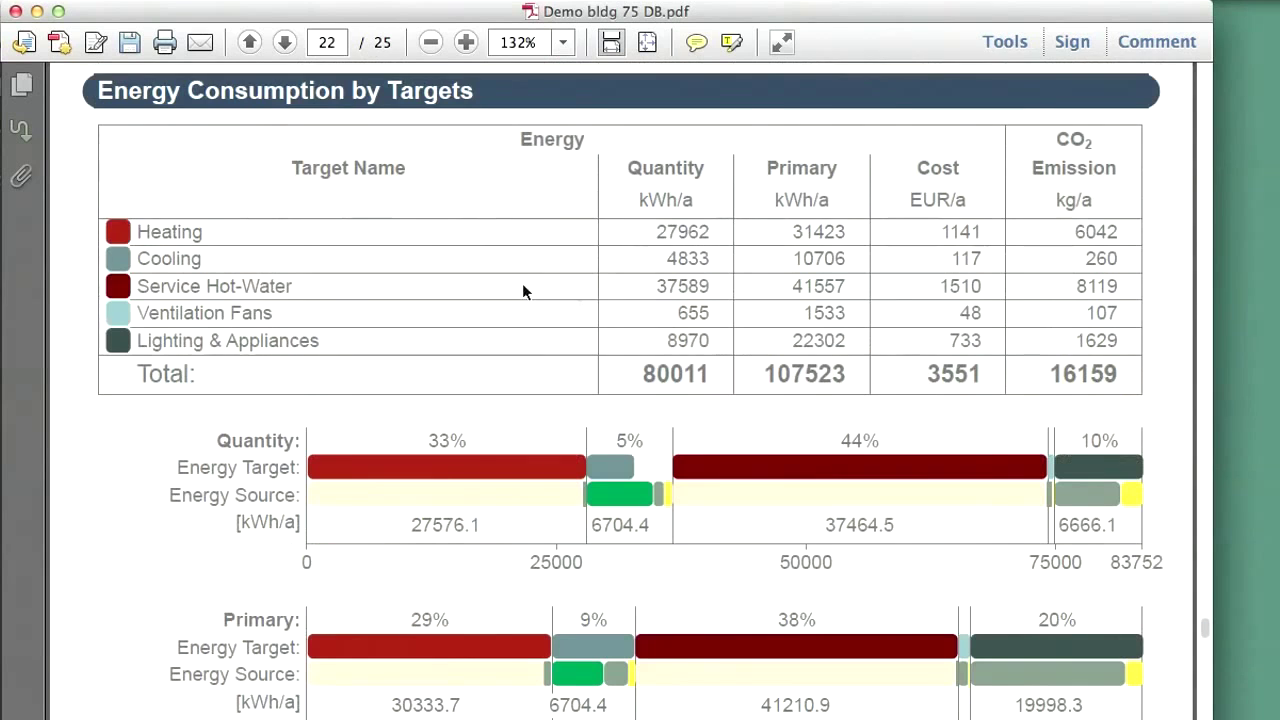